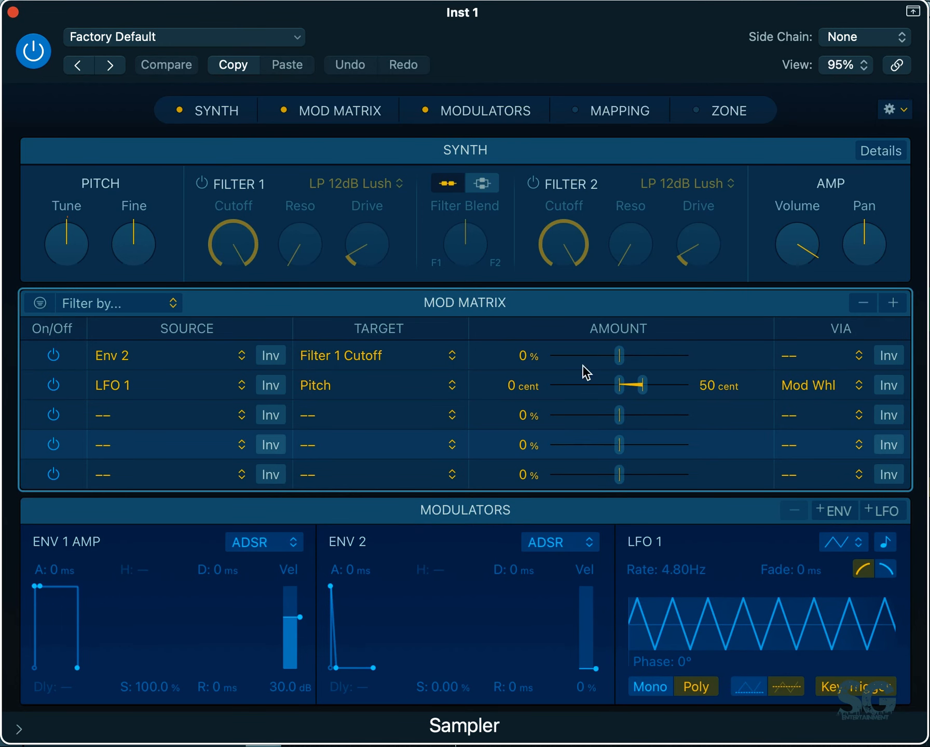
Load Safe to Say.aif from the Downloads folder into the zone, allowing access to that folder.
left_click(696, 111)
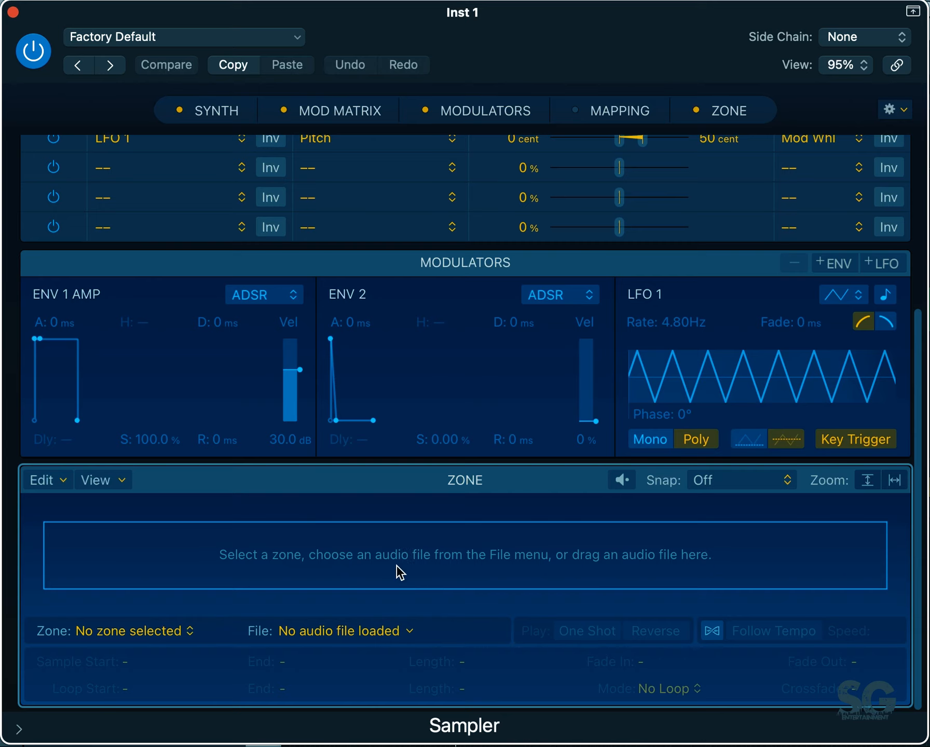
left_click(326, 522)
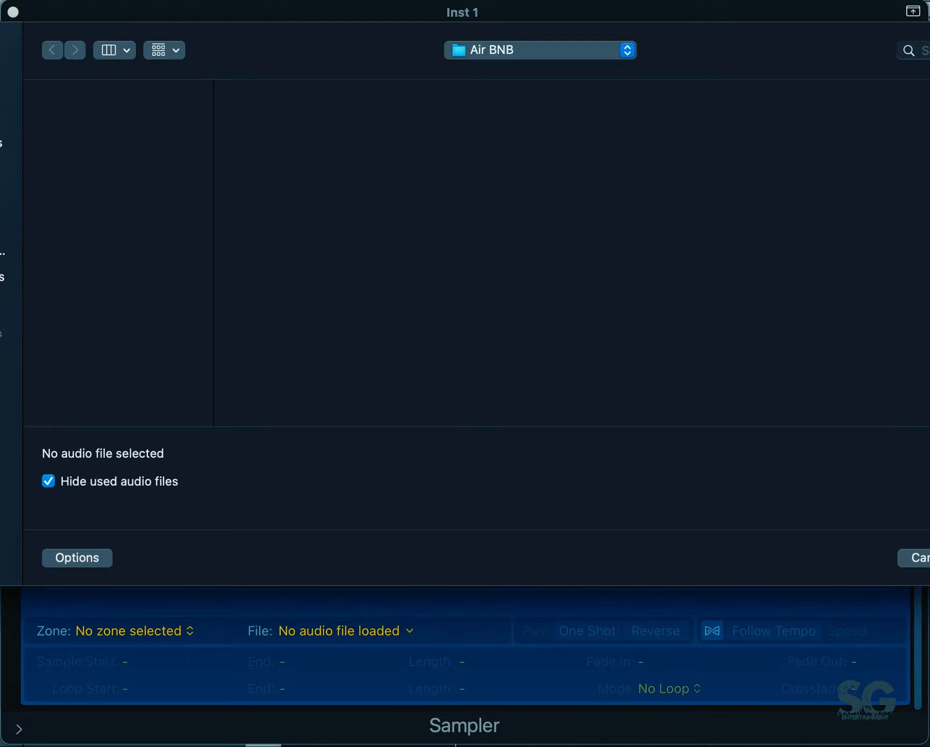
left_click_drag(303, 22, 283, 32)
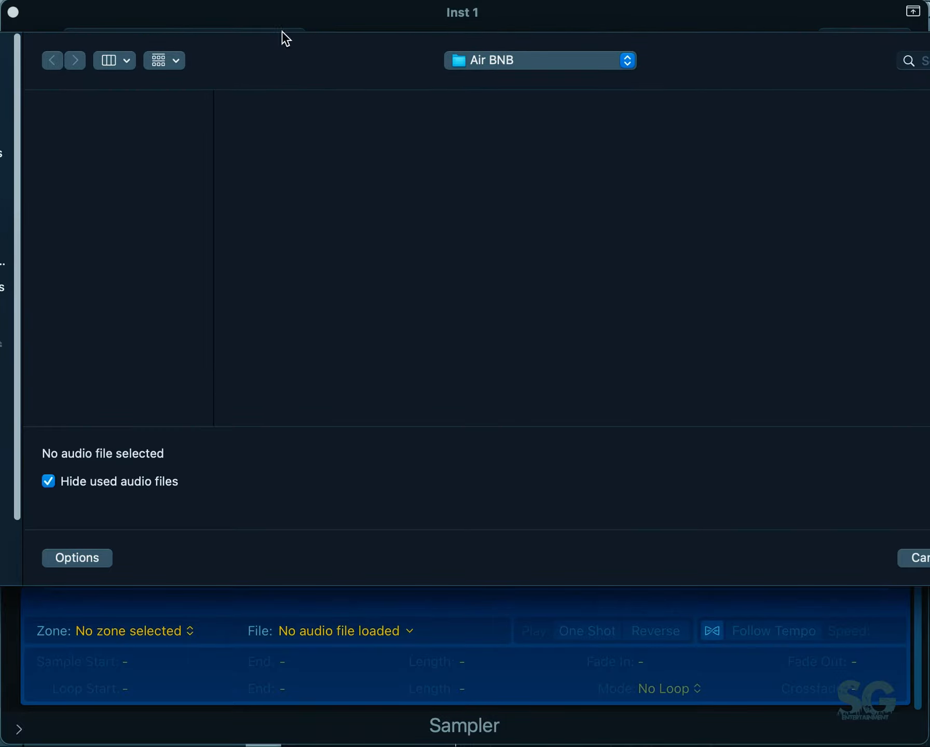
left_click_drag(351, 50, 260, 20)
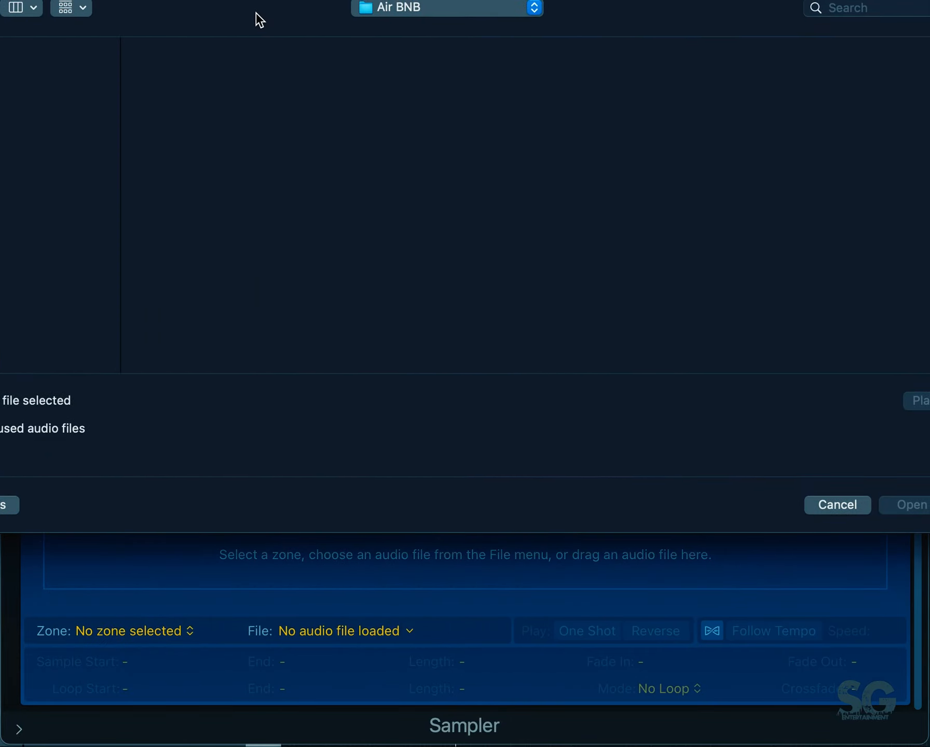
left_click_drag(260, 20, 434, 100)
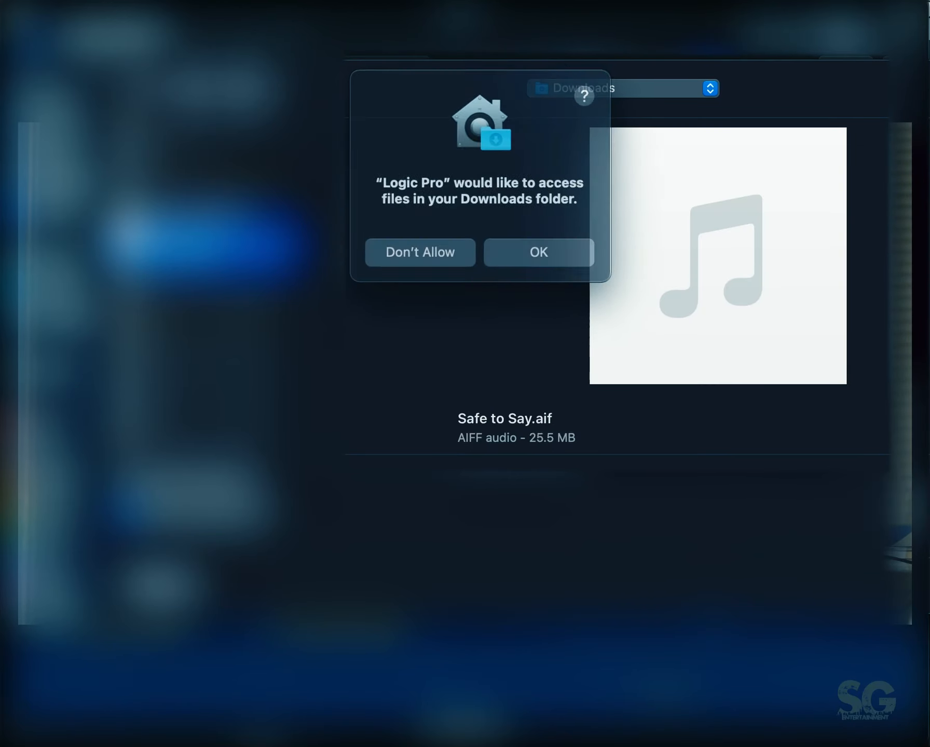
left_click(529, 243)
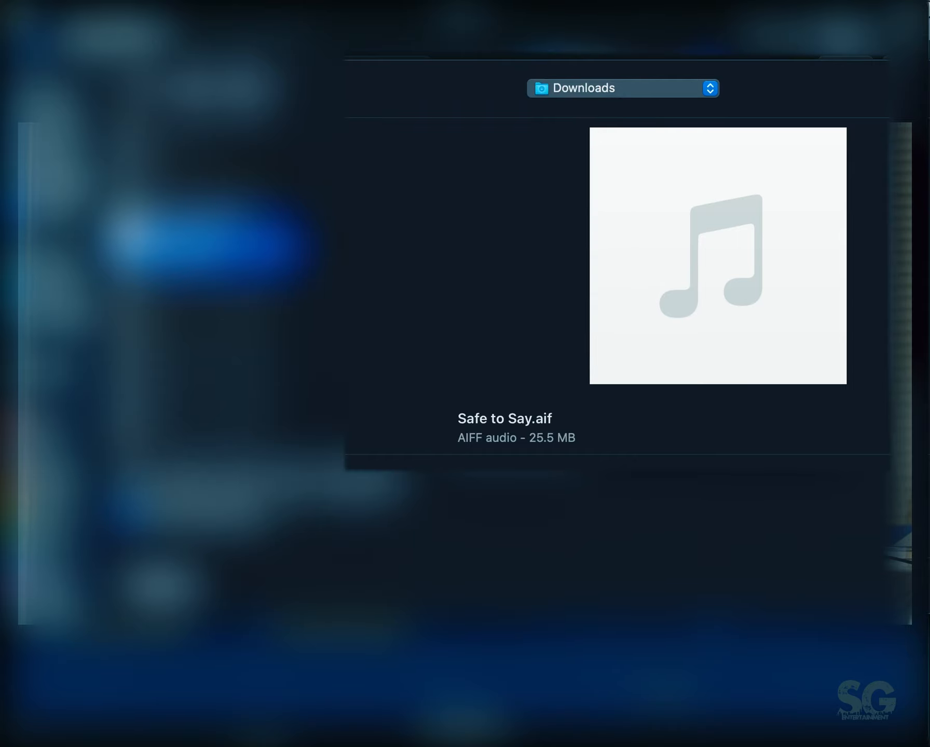
left_click(869, 465)
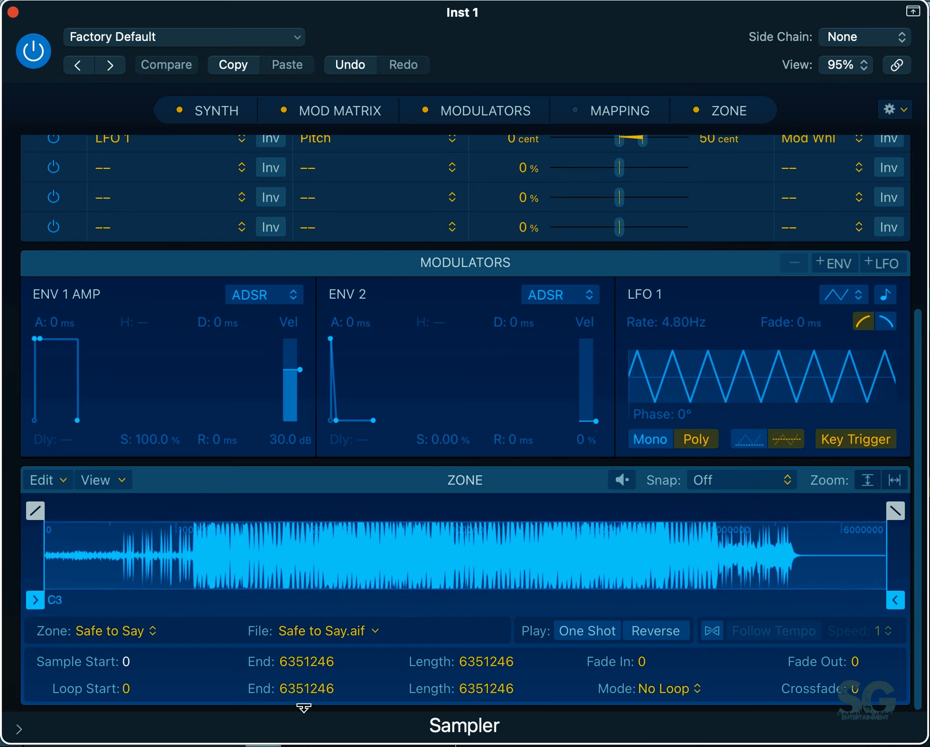
Trim the Safe to Say sample to start at about 5062869 and end at about 5655313.
mouse_move(127, 665)
left_mouse_down()
mouse_move(126, 626)
mouse_move(127, 666)
left_mouse_up()
left_click_drag(35, 602, 716, 557)
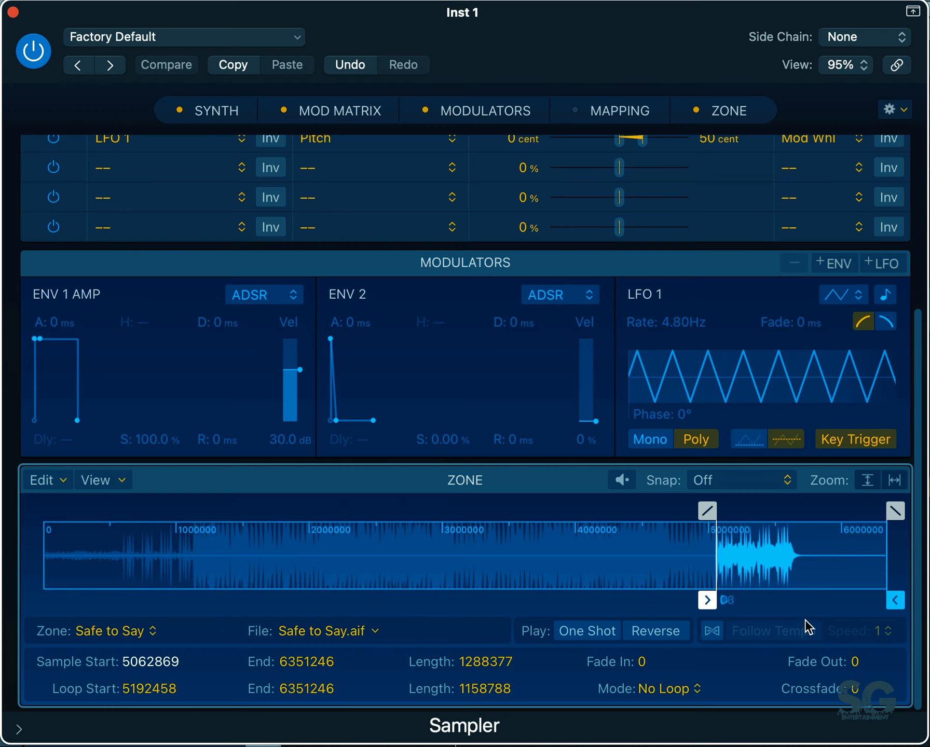
left_click_drag(896, 601, 794, 615)
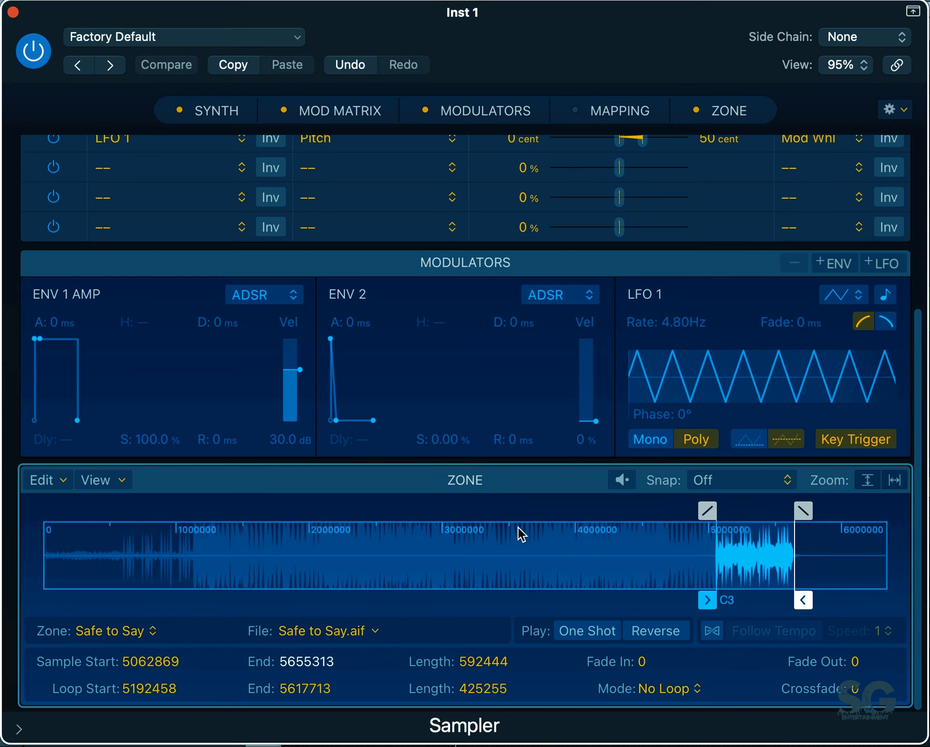
Show the mapping section and move the Safe to Say zone down to cover keys C2 to F2.
left_click(577, 113)
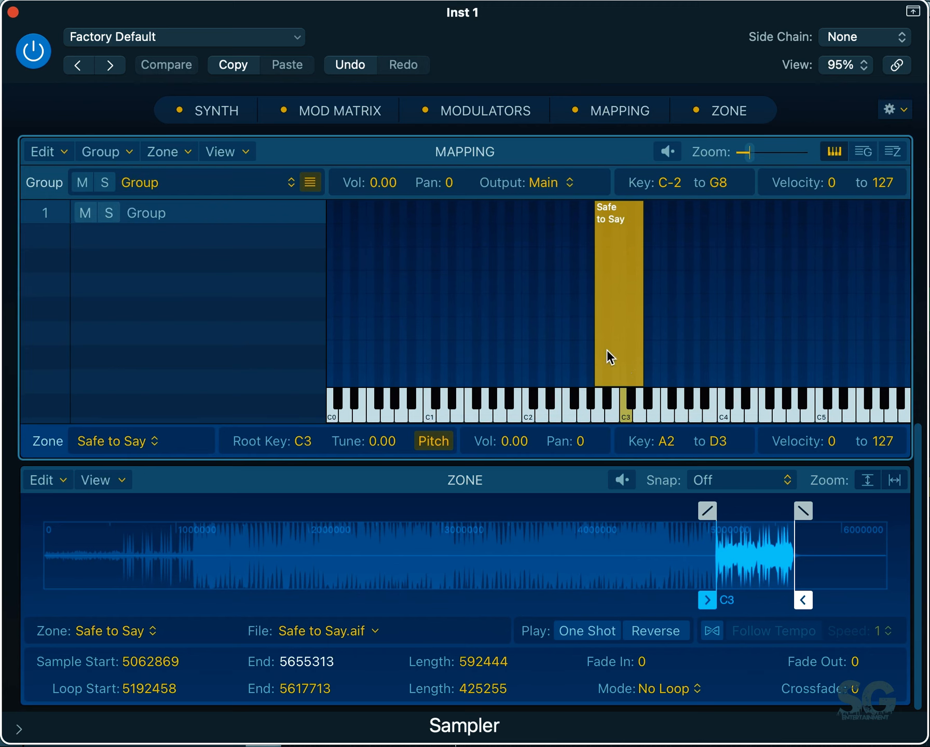
left_click_drag(629, 378, 525, 390)
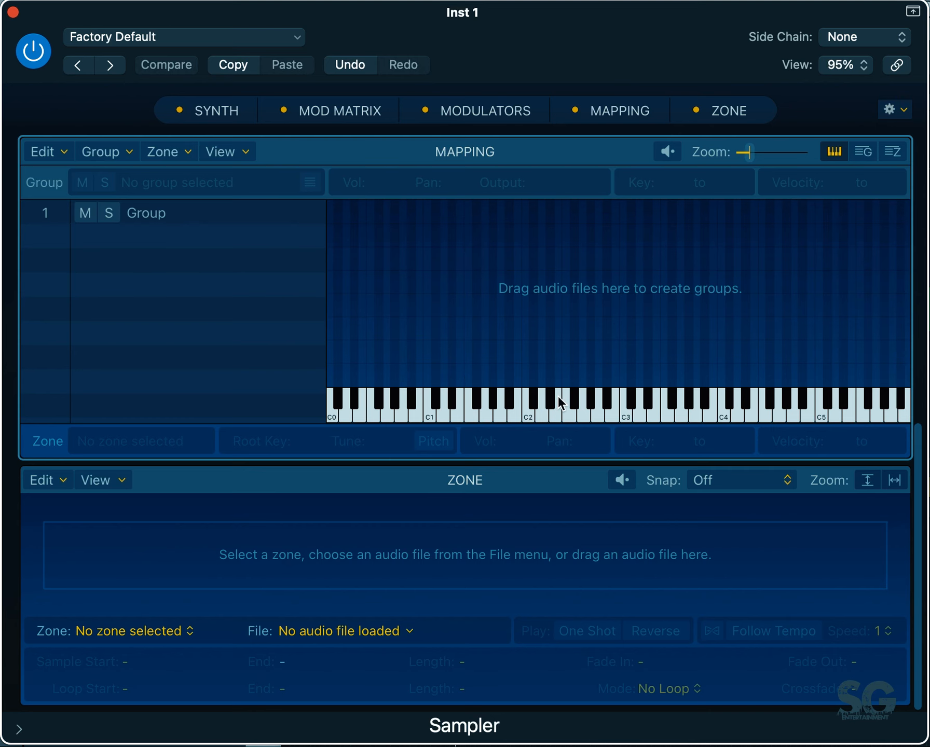
key("super+z")
left_click_drag(610, 363, 526, 373)
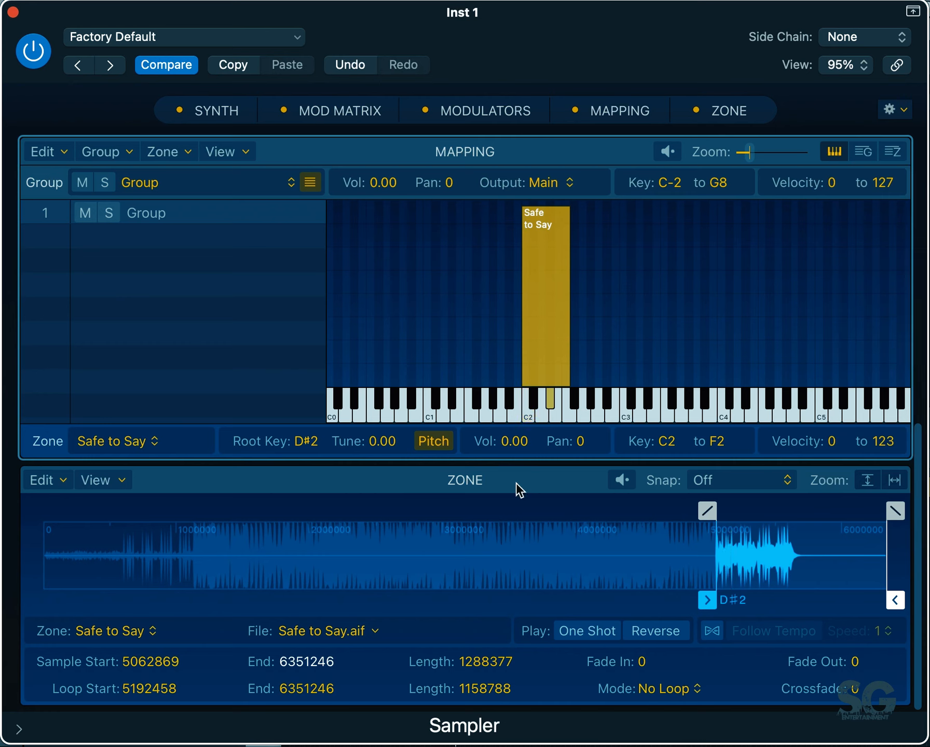
Set the zone to play in reverse and move its sample end to about 5630206.
left_click_drag(893, 600, 804, 601)
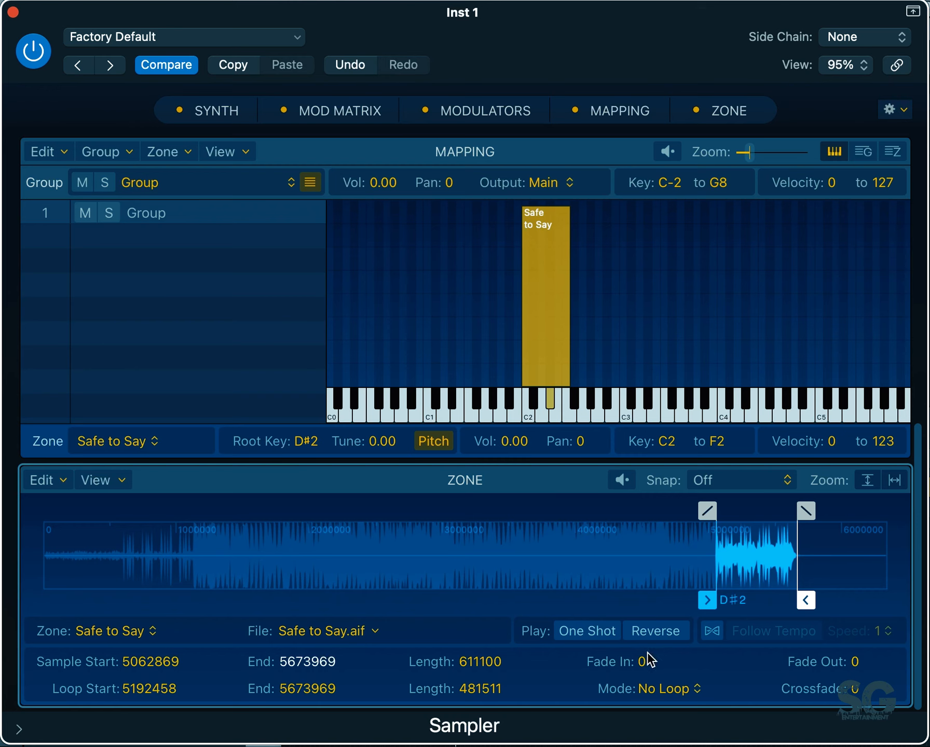
left_click(806, 601)
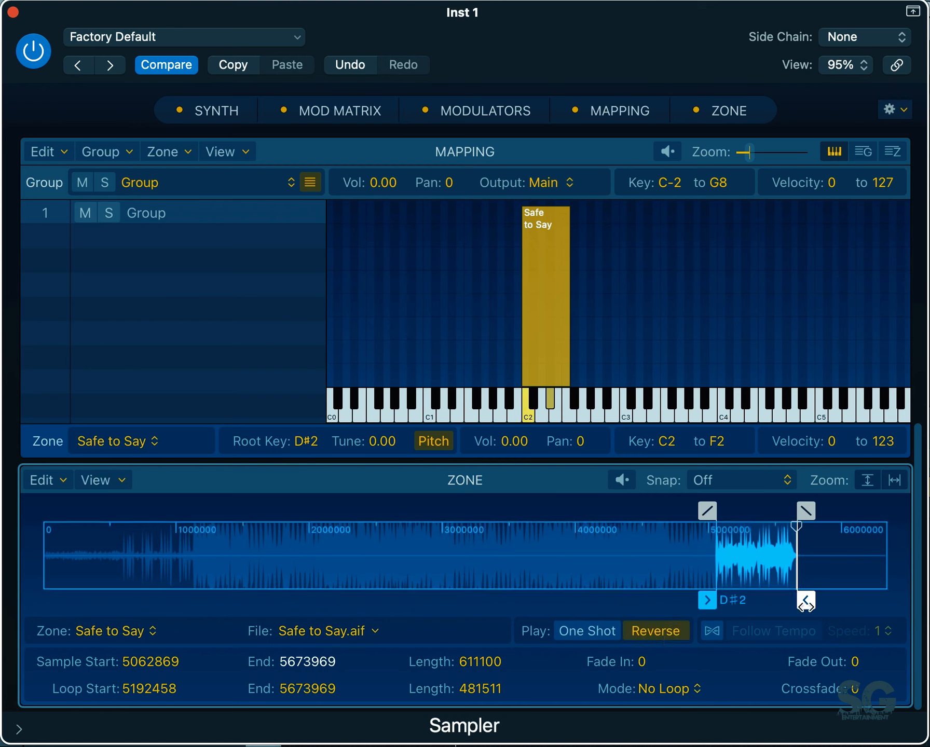
left_click_drag(805, 601, 800, 602)
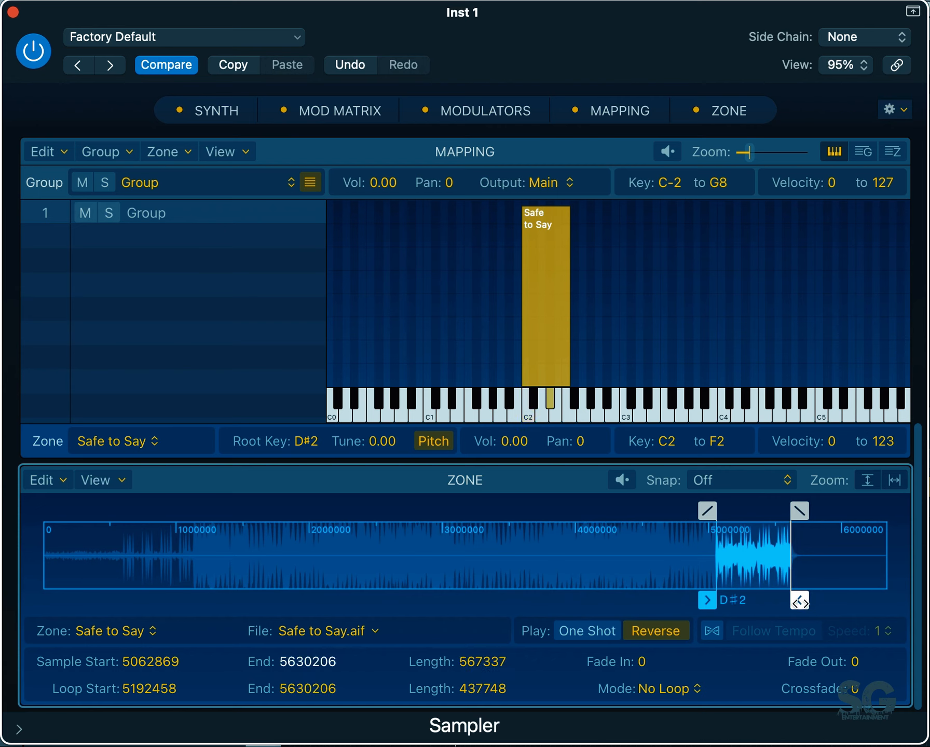
Set the zone's tuning to 2.80 and raise the system volume by four steps.
mouse_move(376, 449)
left_mouse_down()
mouse_move(372, 392)
mouse_move(371, 429)
left_mouse_up()
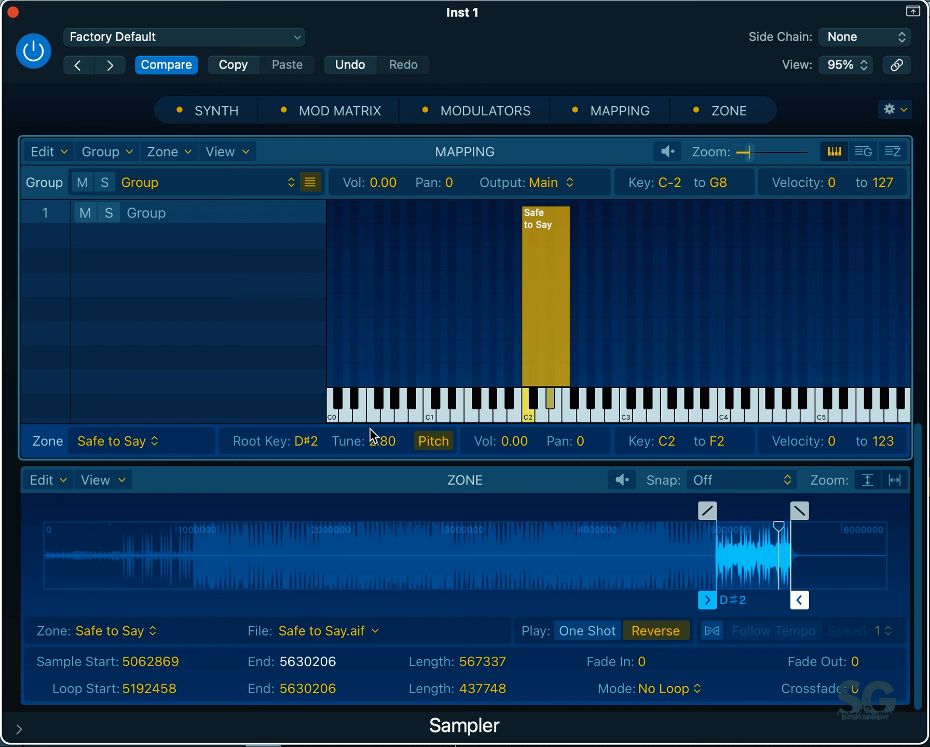
key("XF86AudioRaiseVolume")
key("XF86AudioRaiseVolume")
key("XF86AudioRaiseVolume")
key("XF86AudioRaiseVolume")
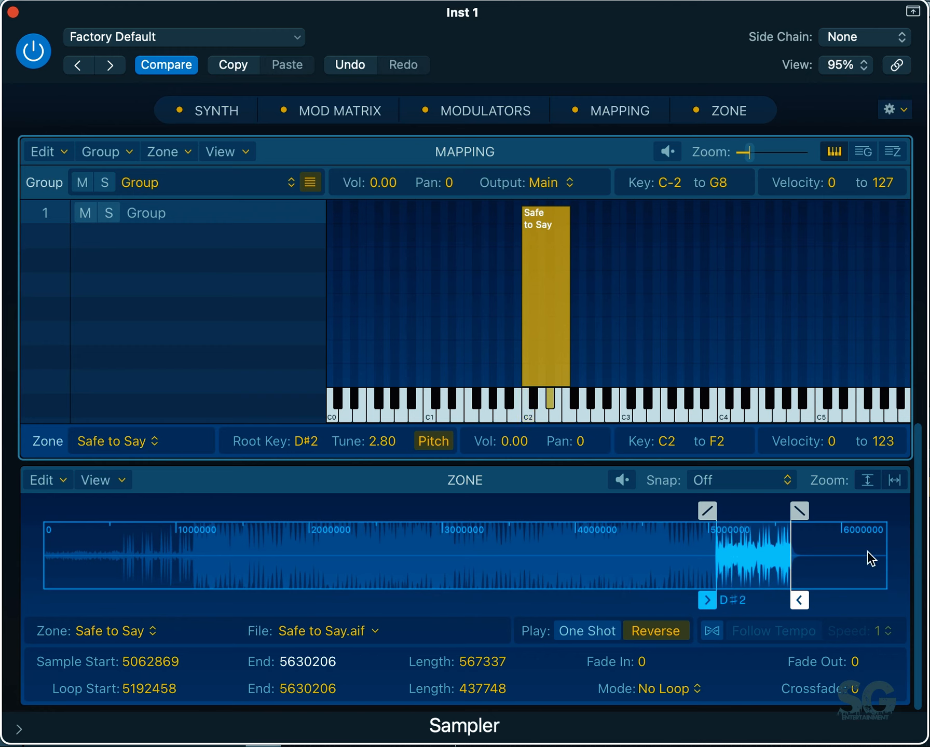
Refine the sample range to start at about 5084504 and end at about 5638514, and crop the sample to it.
left_click(800, 601)
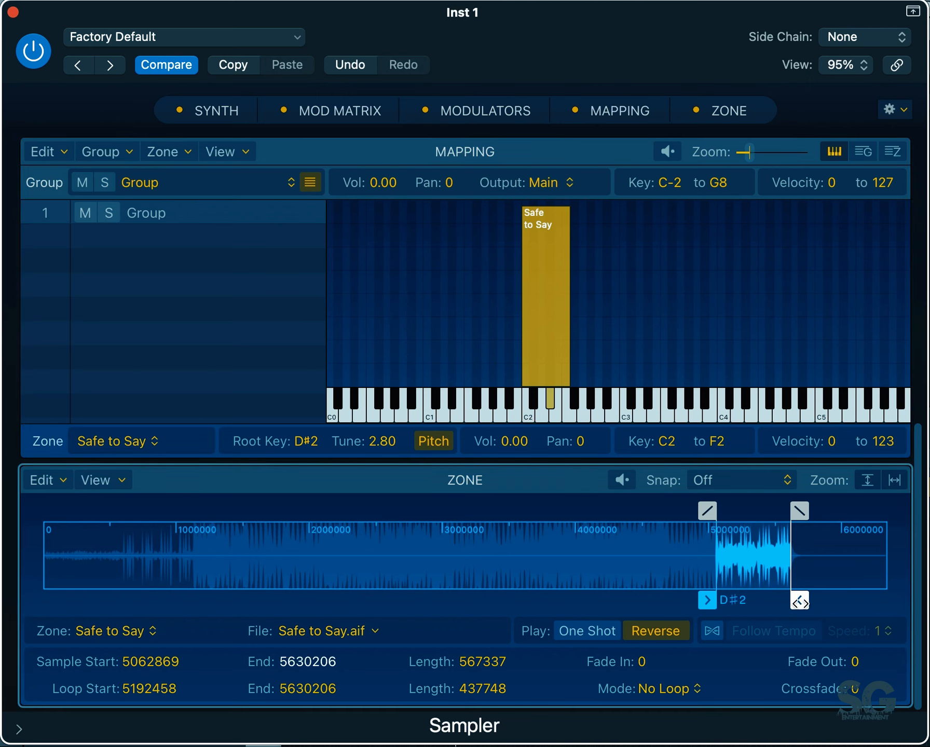
left_click_drag(799, 602, 801, 602)
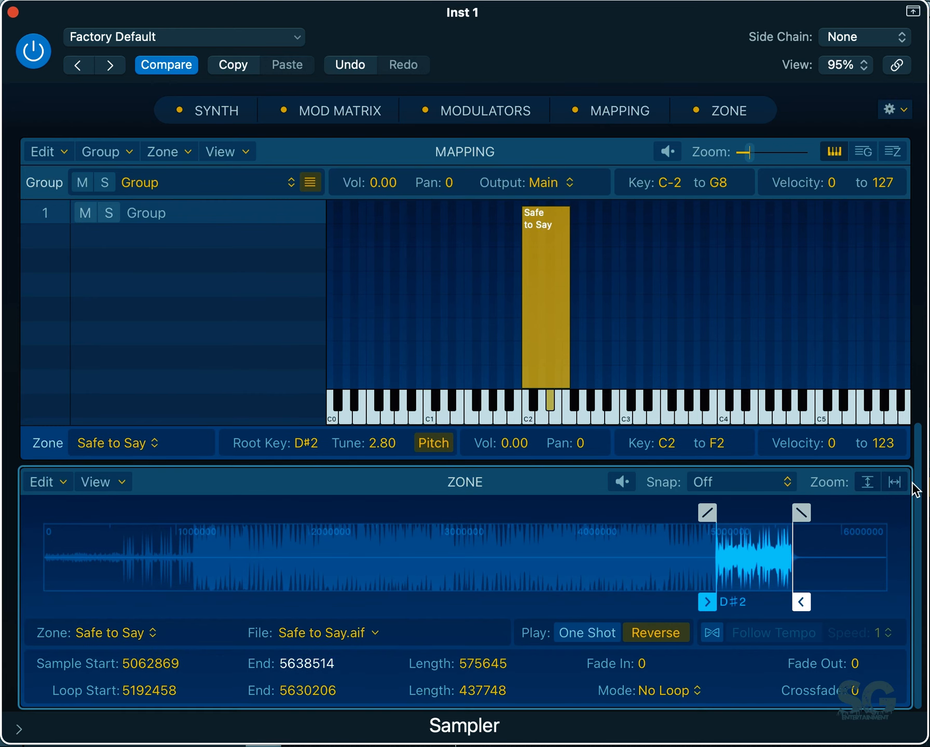
left_click(895, 484)
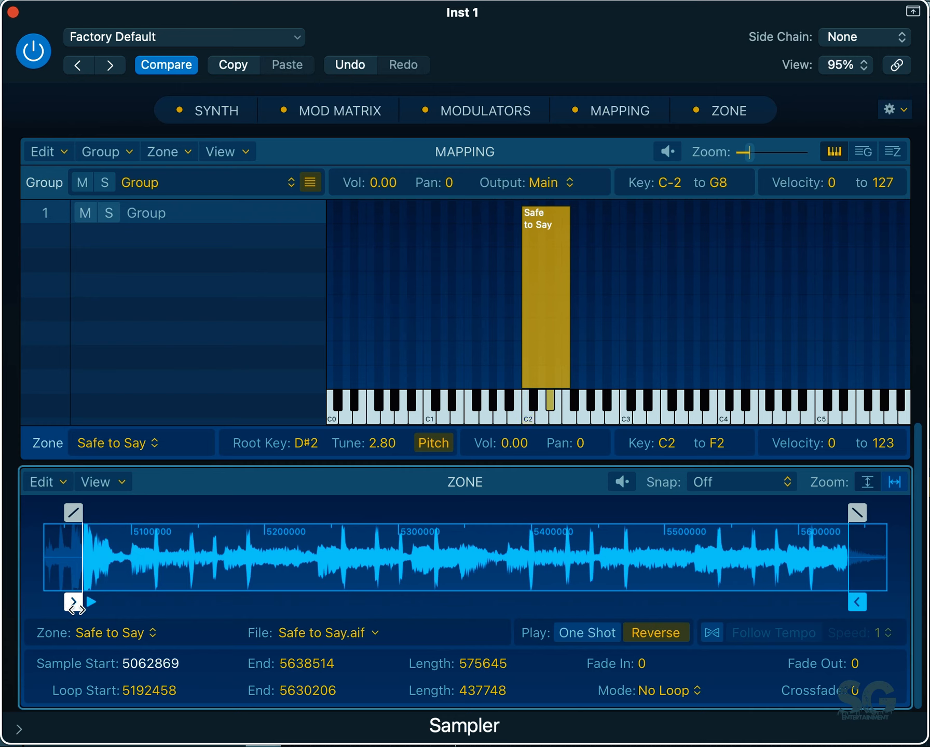
left_click_drag(73, 604, 103, 604)
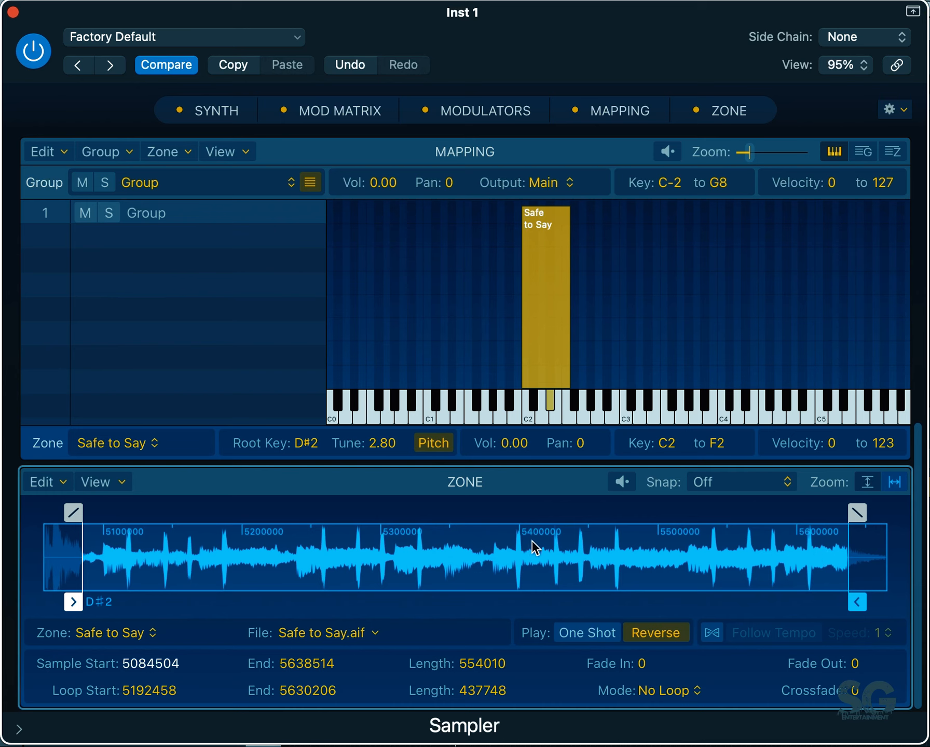
right_click(524, 555)
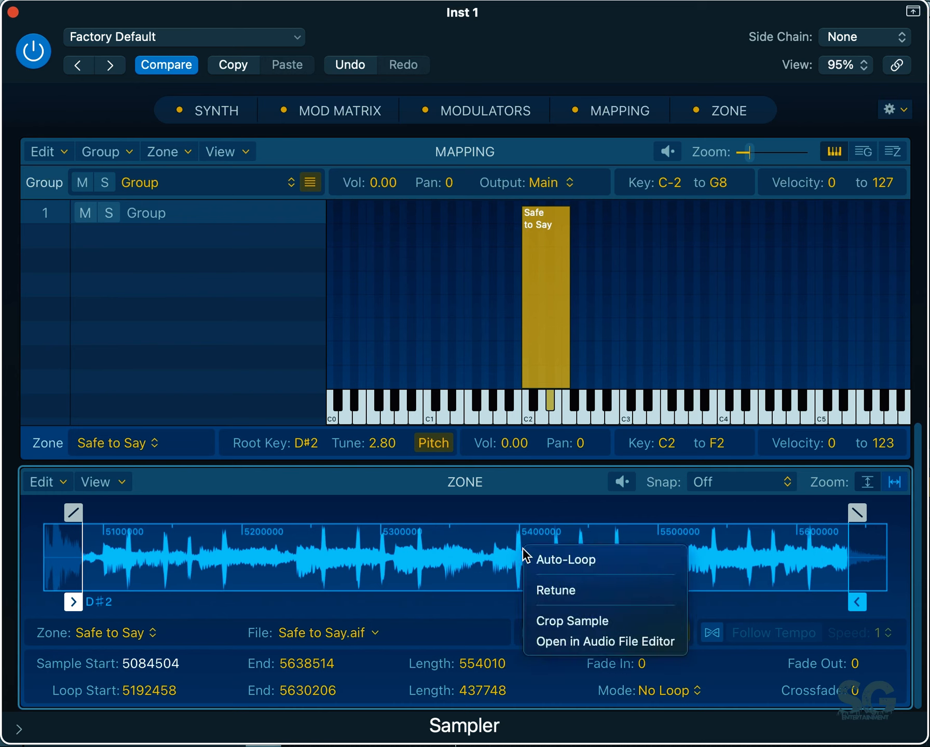
left_click(593, 620)
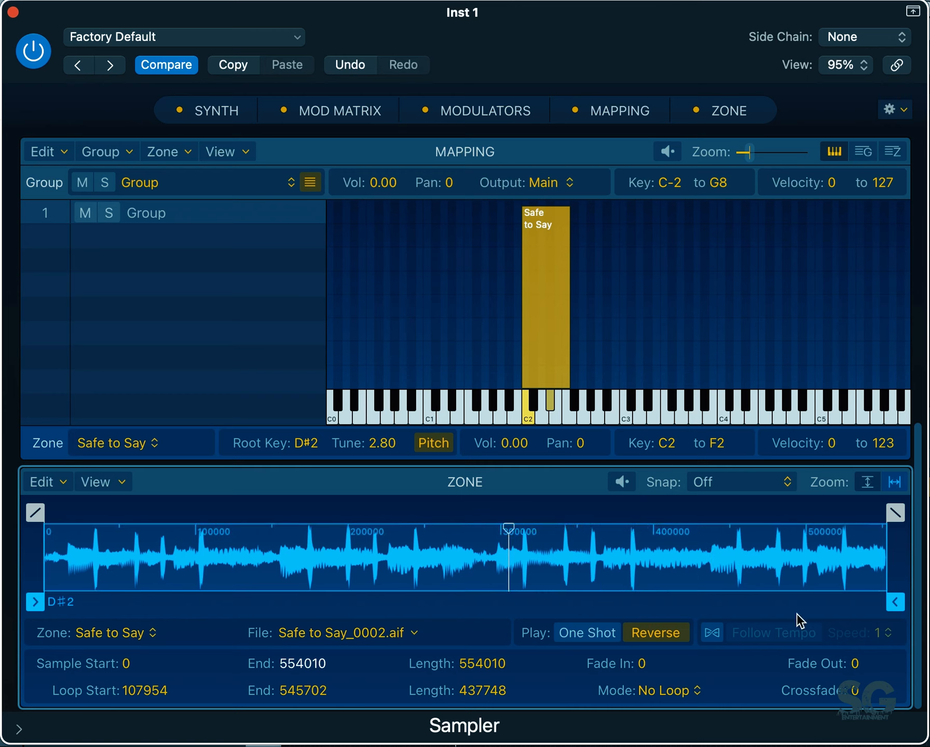
Shorten the cropped sample to end at about 284740 and play the project briefly with the metronome on.
mouse_move(890, 597)
left_mouse_down()
mouse_move(600, 633)
mouse_move(481, 631)
left_mouse_up()
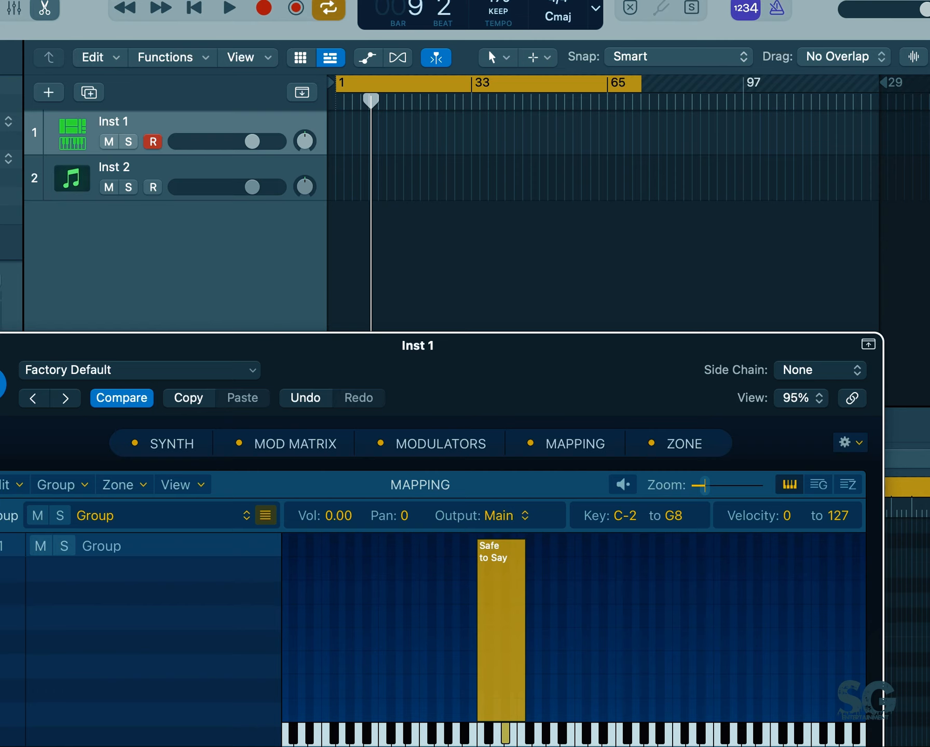
left_click(776, 9)
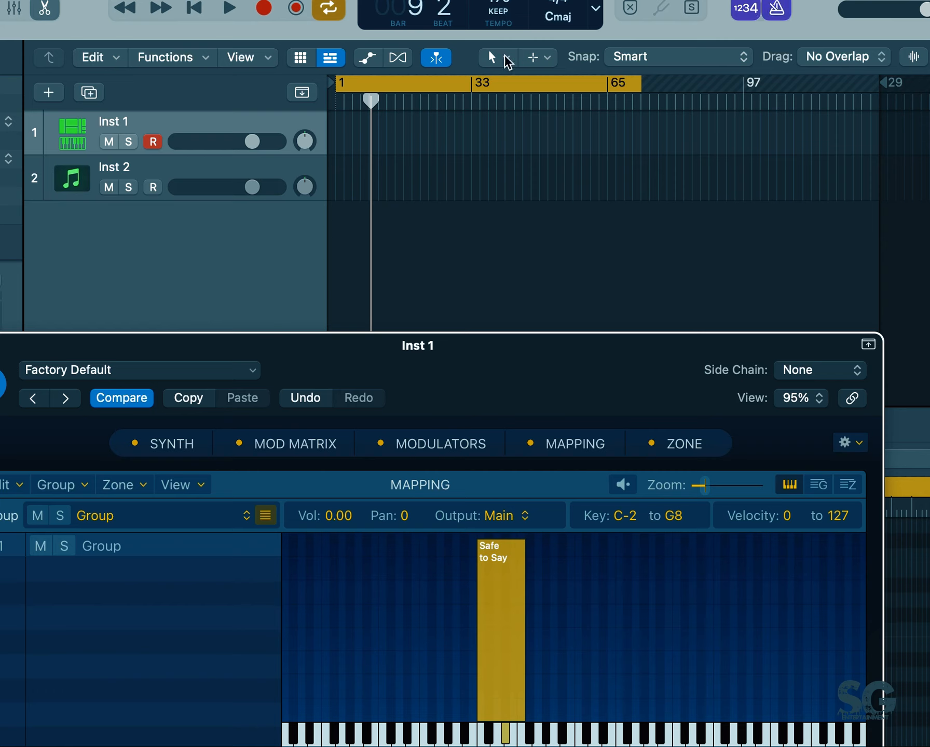
left_click(231, 9)
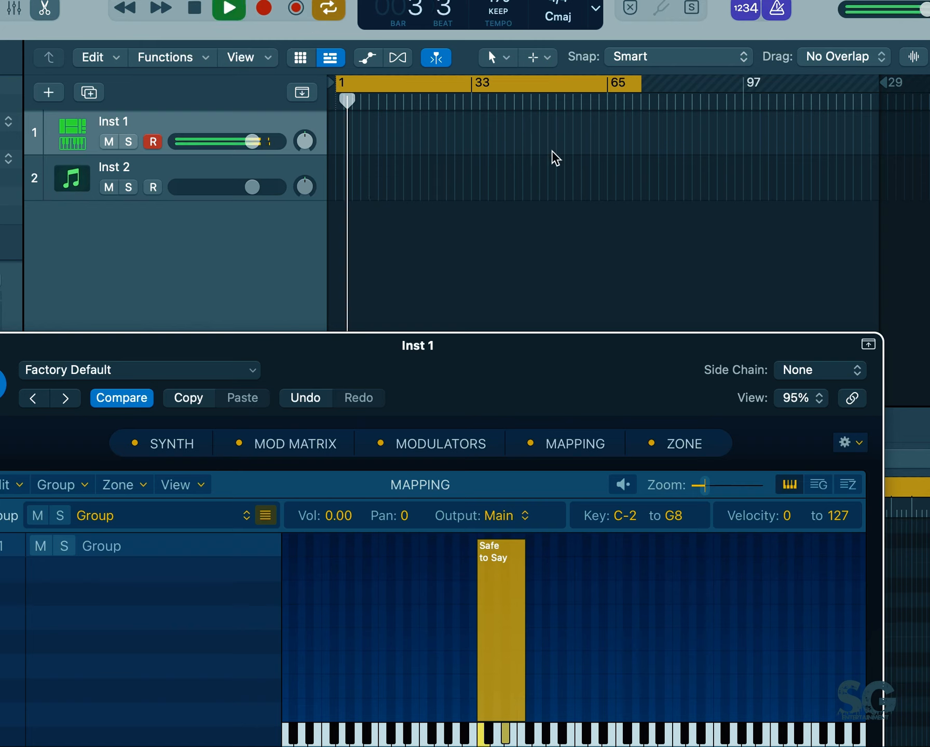
left_click(196, 8)
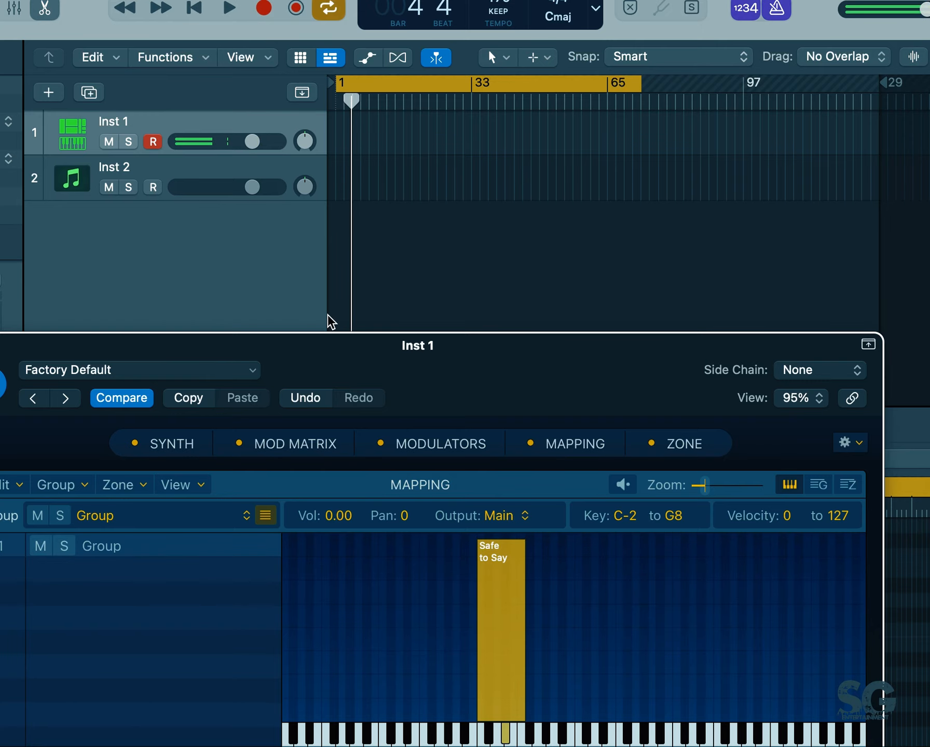
Turn on Flex for the Safe to Say zone and set its tuning to 4.00.
left_click_drag(428, 358, 496, 21)
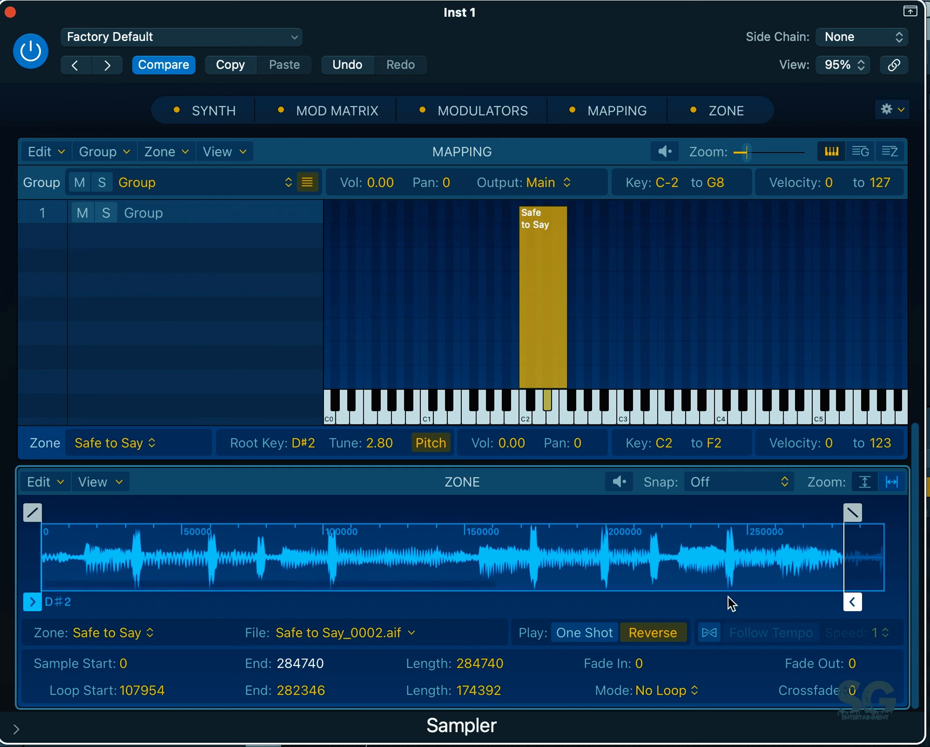
left_click(709, 633)
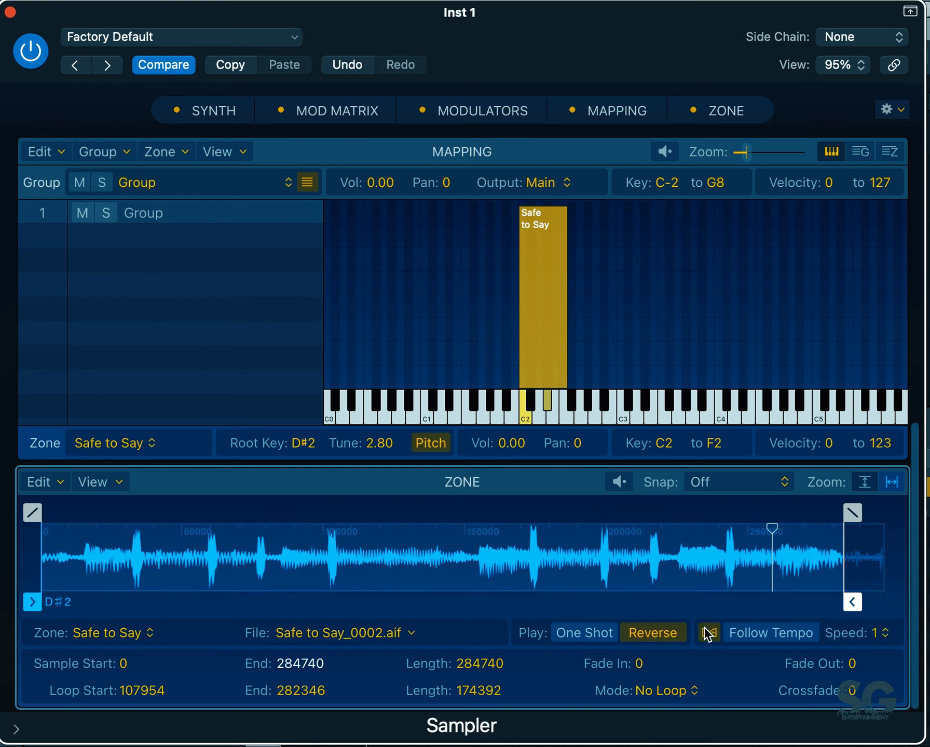
left_click(375, 453)
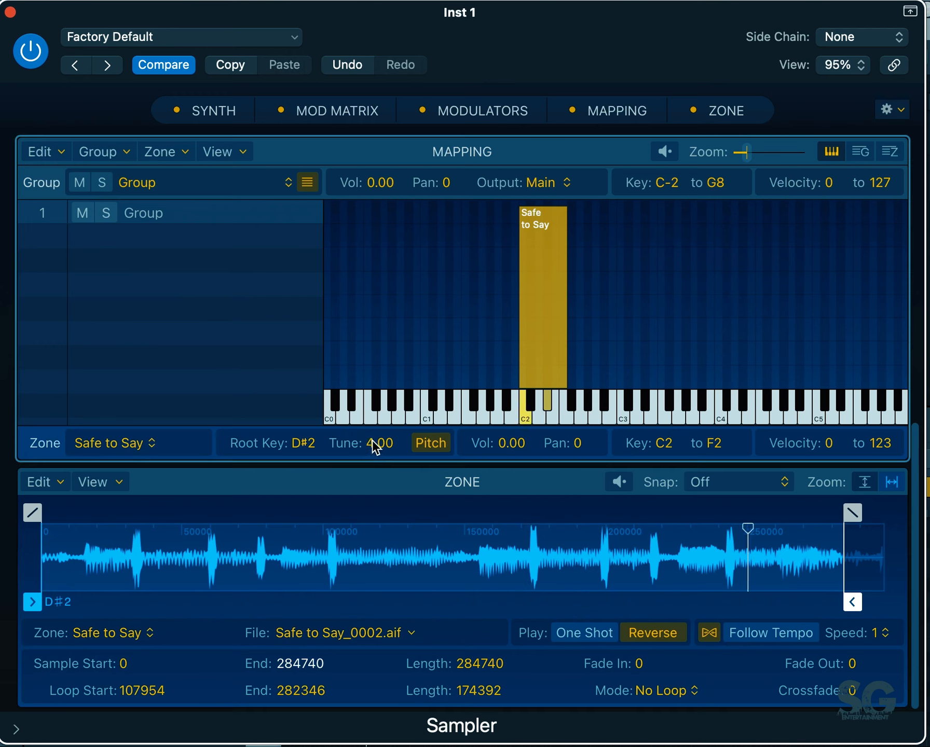
Start playback with the metronome and raise the zone's tuning in stages through 7.20 and 10.00.
left_click_drag(606, 16, 538, 95)
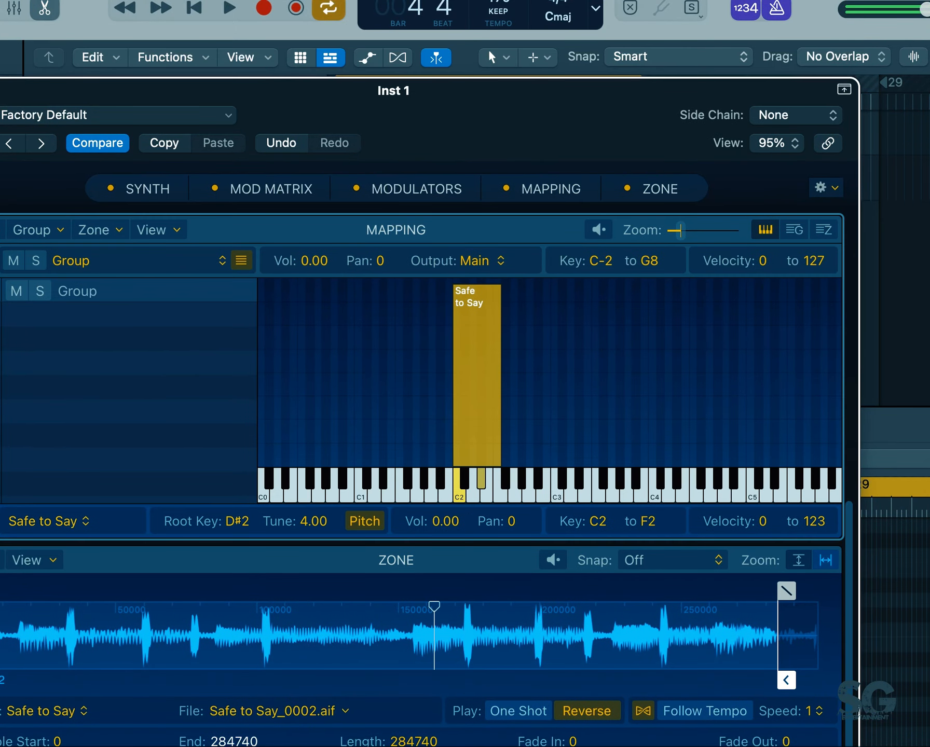
left_click(224, 9)
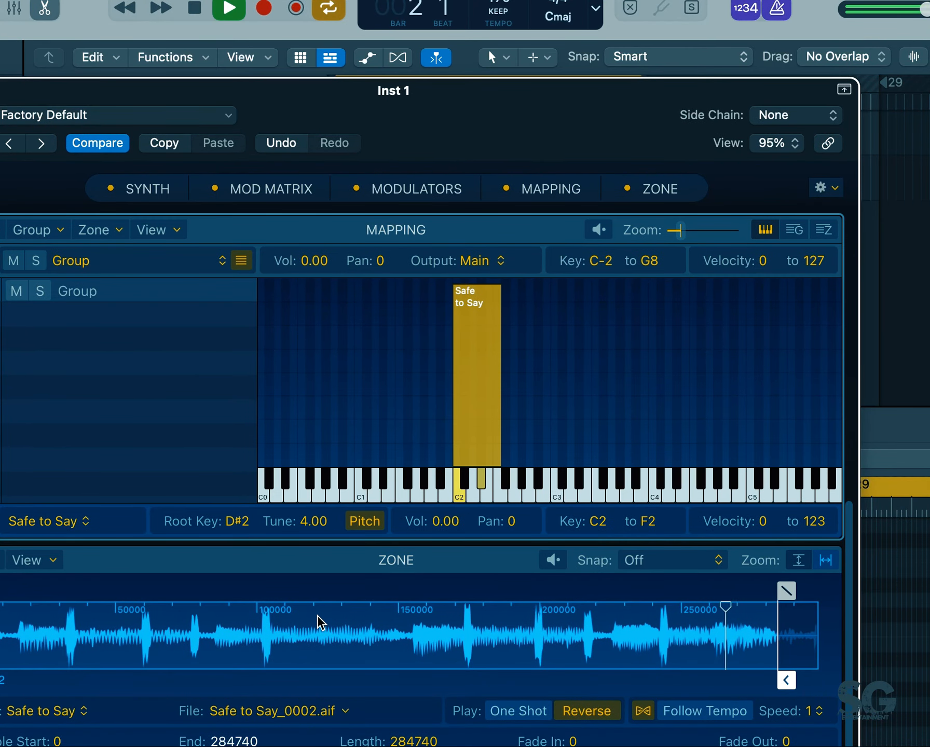
left_click_drag(306, 523, 308, 508)
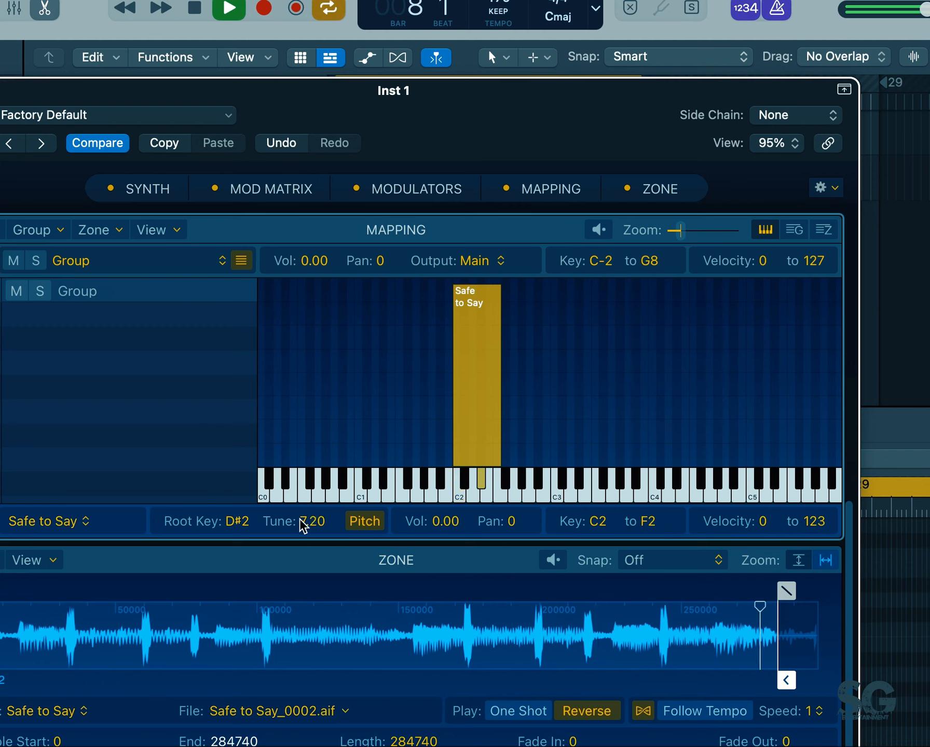
left_click_drag(303, 525, 302, 510)
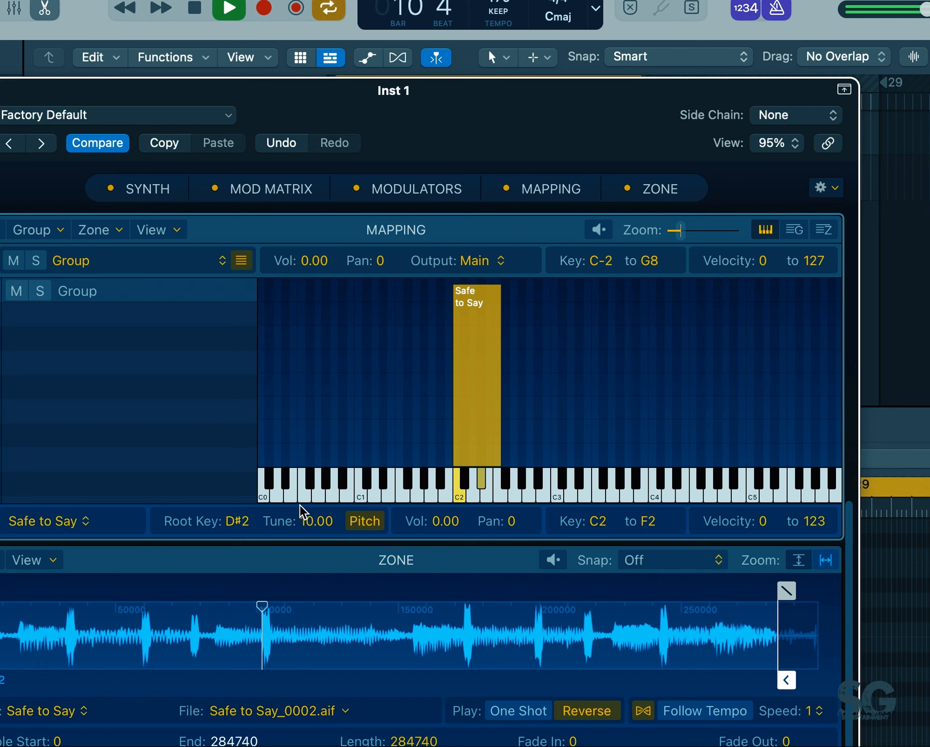
left_click_drag(307, 528, 307, 521)
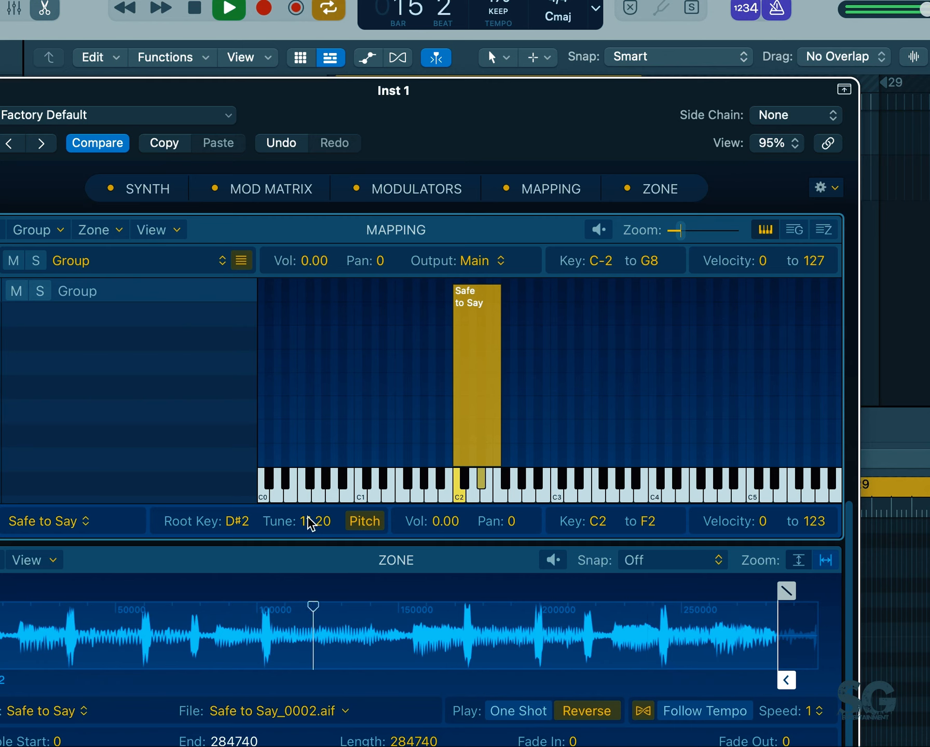
Adjust the project tempo while playing, stop, return to the project start and play again with the metronome.
left_click(493, 15)
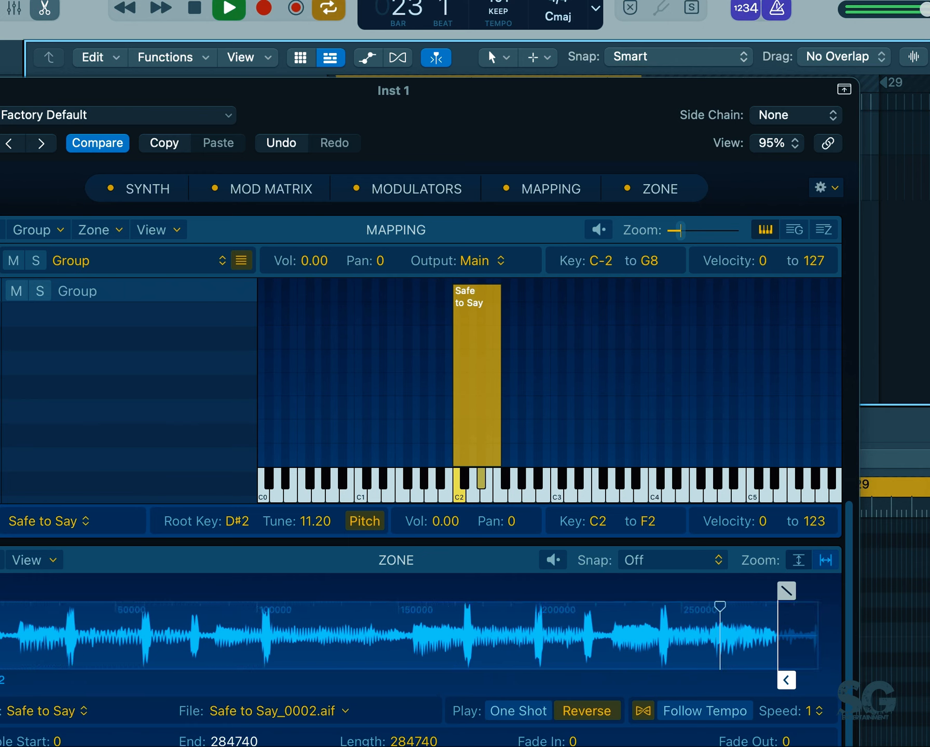
left_click(482, 5)
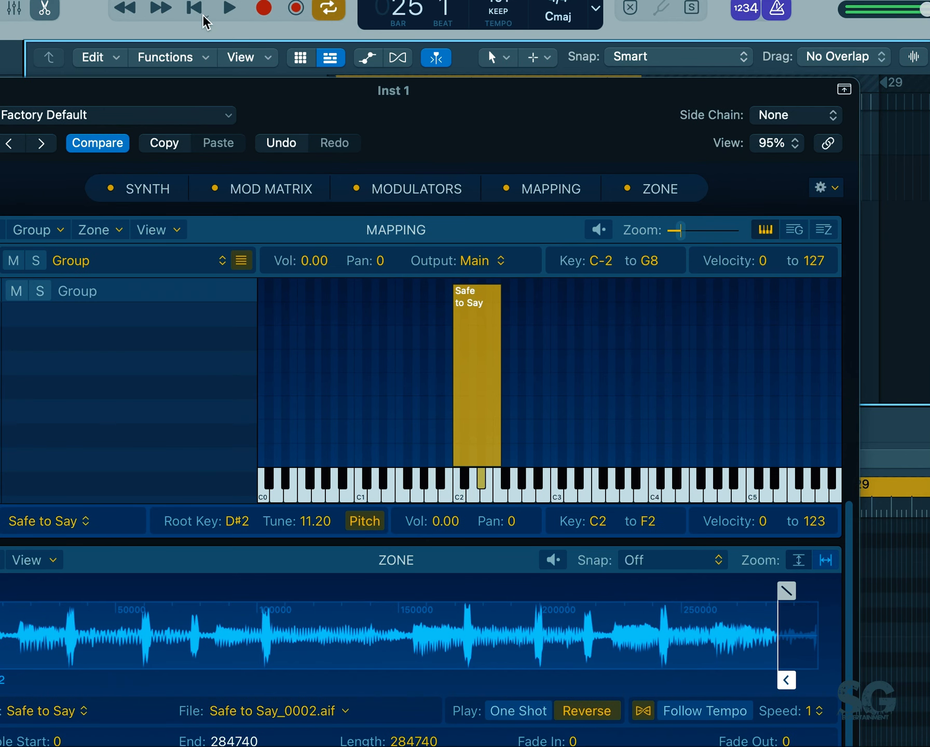
left_click(200, 11)
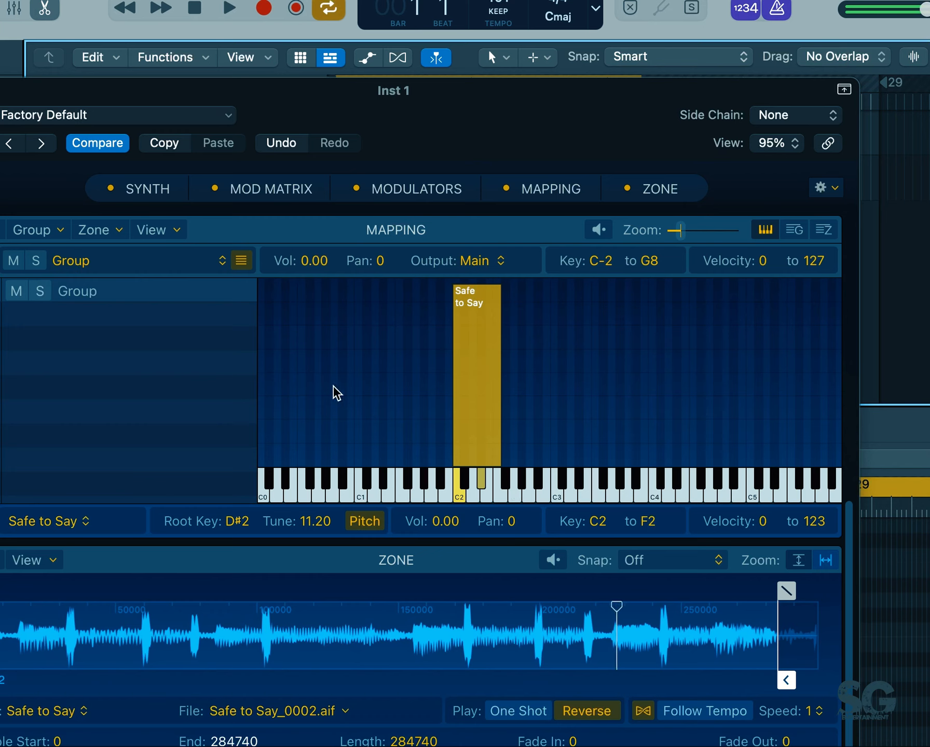
left_click(224, 19)
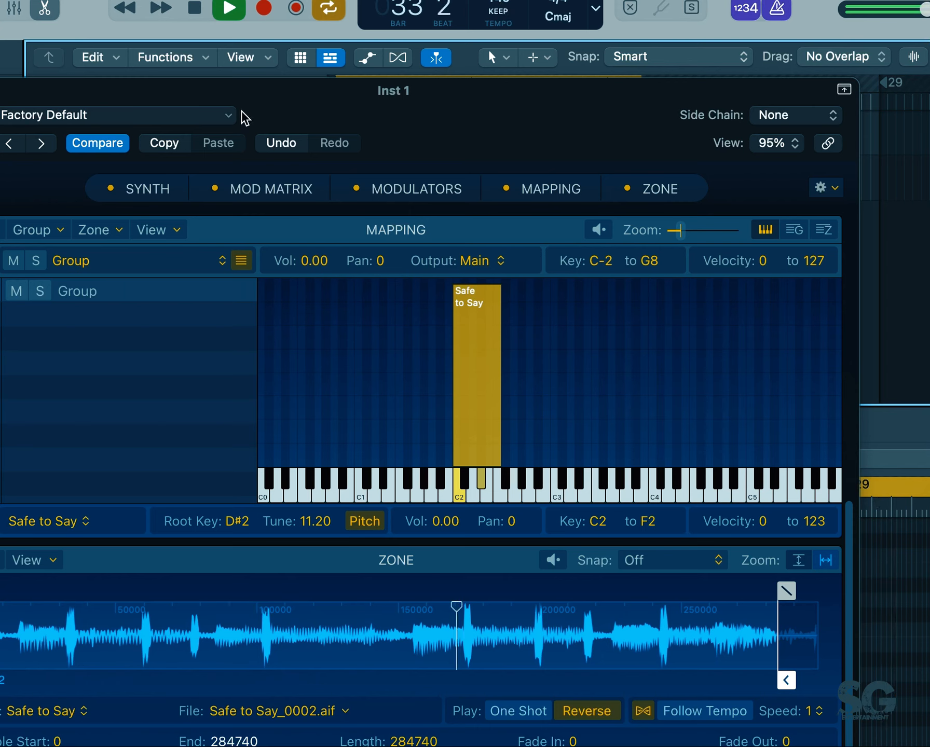
Uncover the track area, stop playback and shorten the cycle range so it runs from bar 1 to bar 5.
left_click_drag(251, 99, 426, 328)
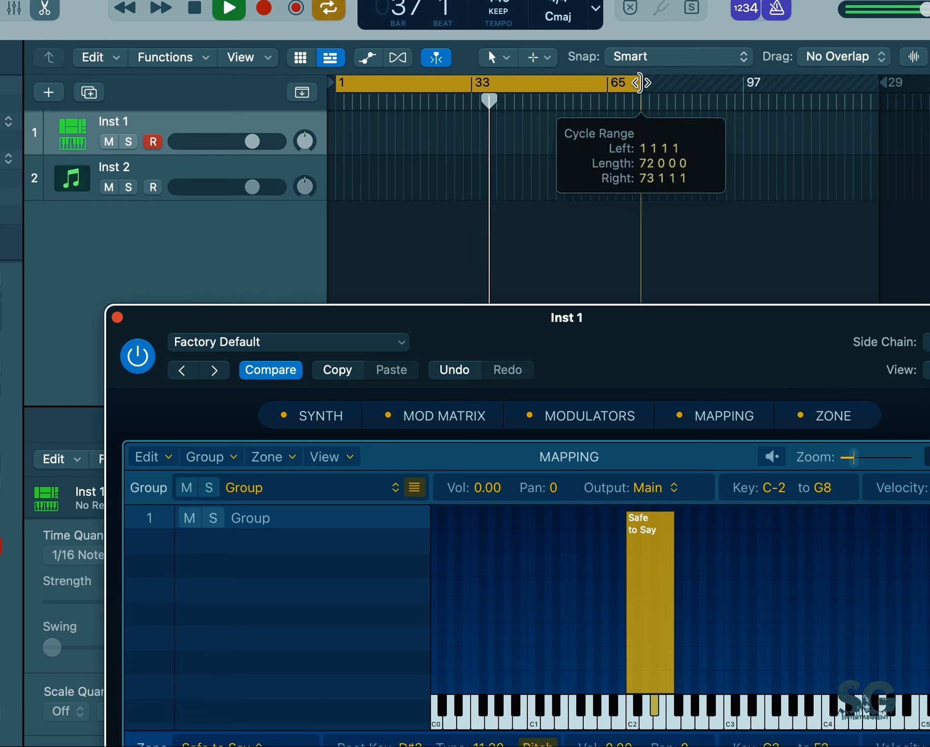
left_click(193, 14)
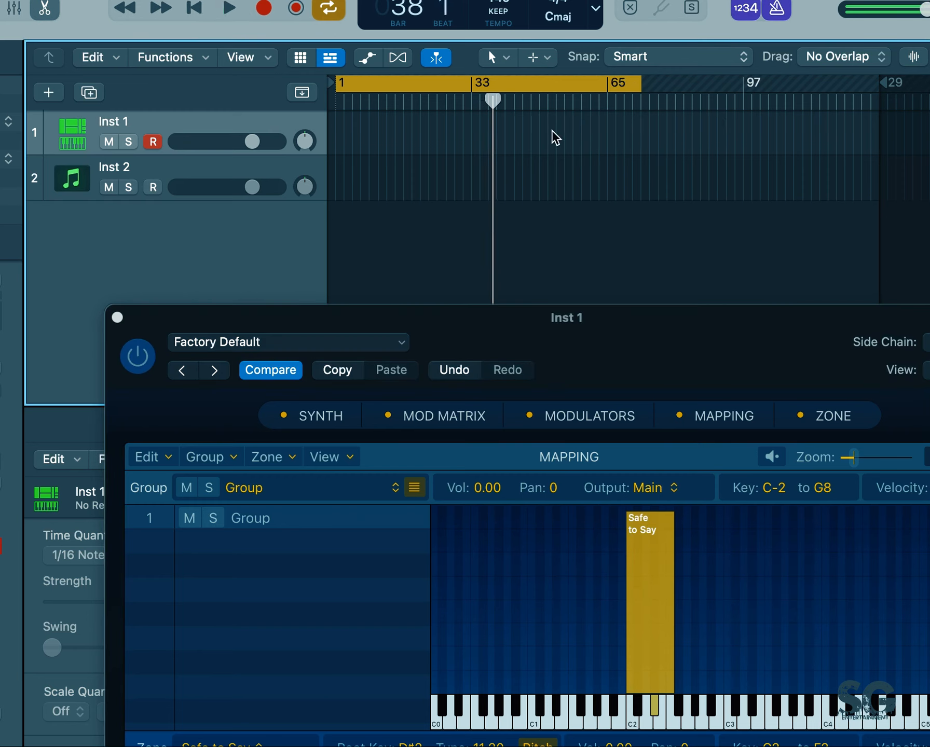
left_click_drag(640, 84, 361, 159)
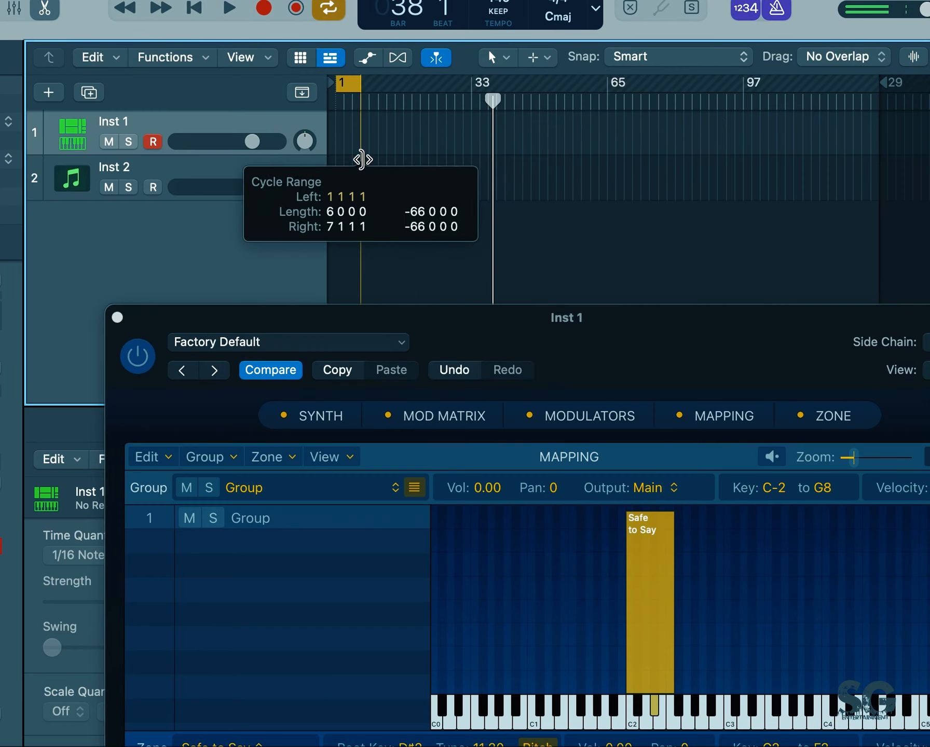
key("super+Right")
key("super+Right")
key("super+Right")
scroll(648, 171, "left", 10)
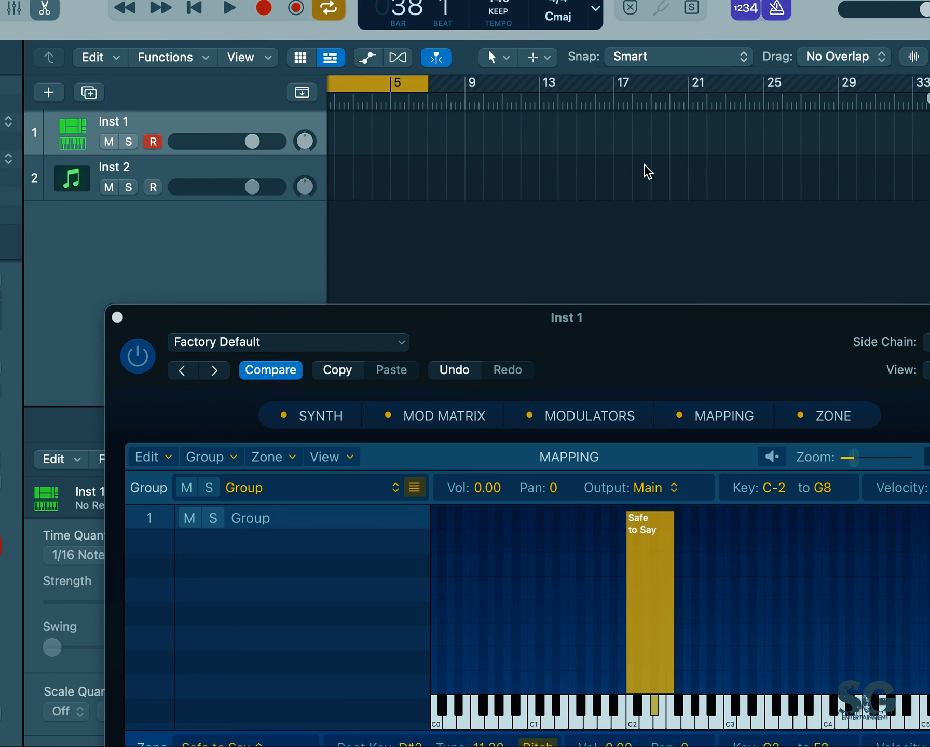
left_click_drag(444, 85, 410, 85)
Record the sample on the Inst 1 track across the four-bar cycle range and play the new region back.
left_click_drag(670, 326, 511, 232)
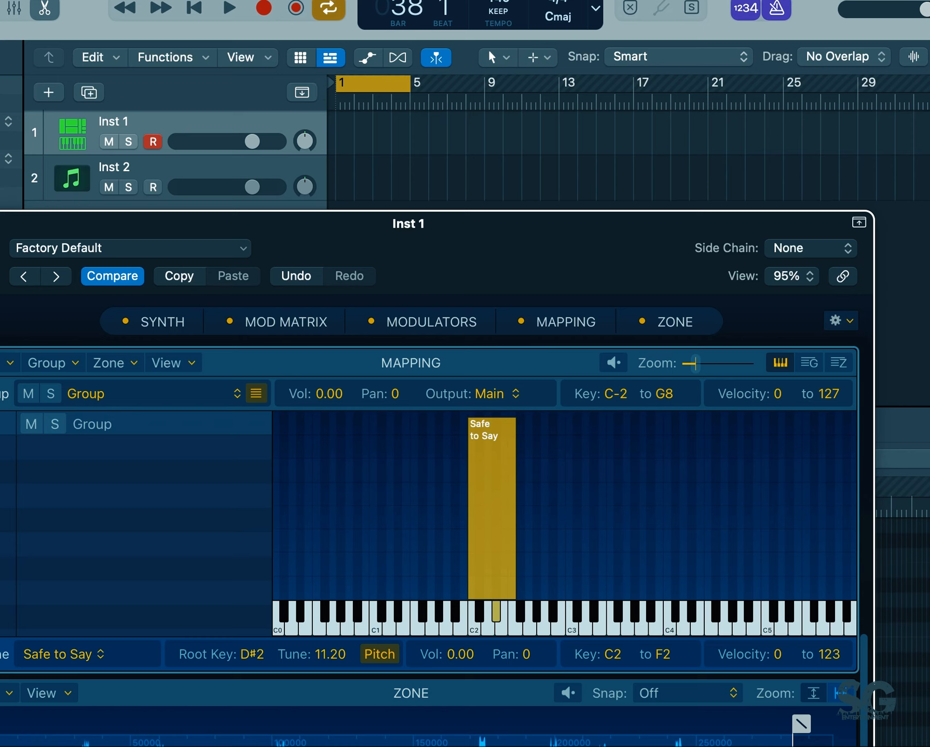
key("super+Right")
key("super+Right")
key("super+Right")
key("super+Right")
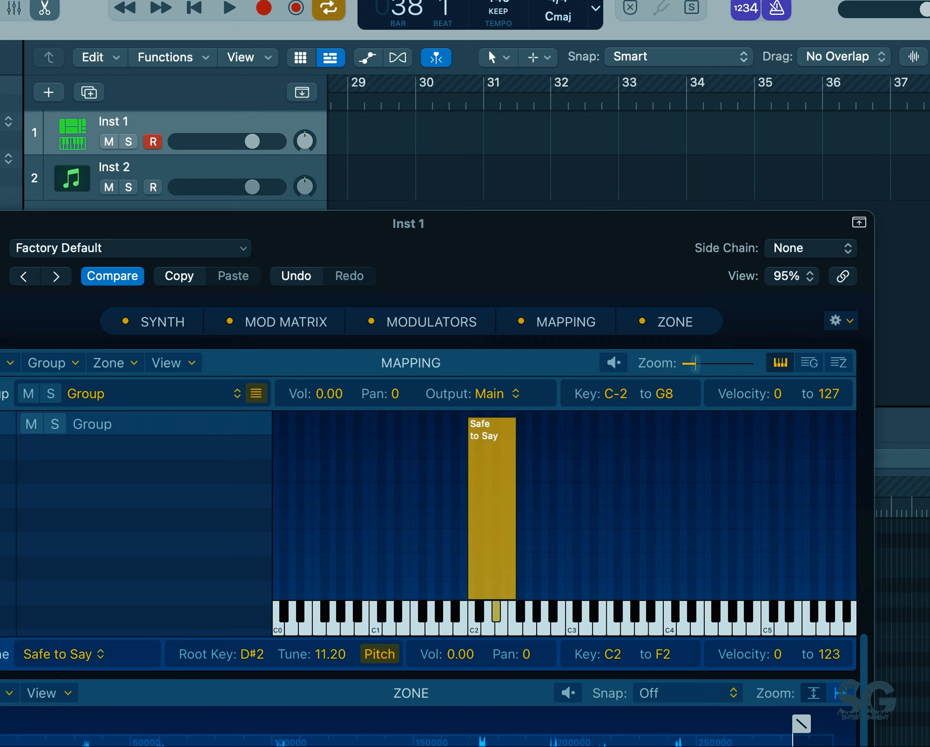
scroll(610, 108, "left", 15)
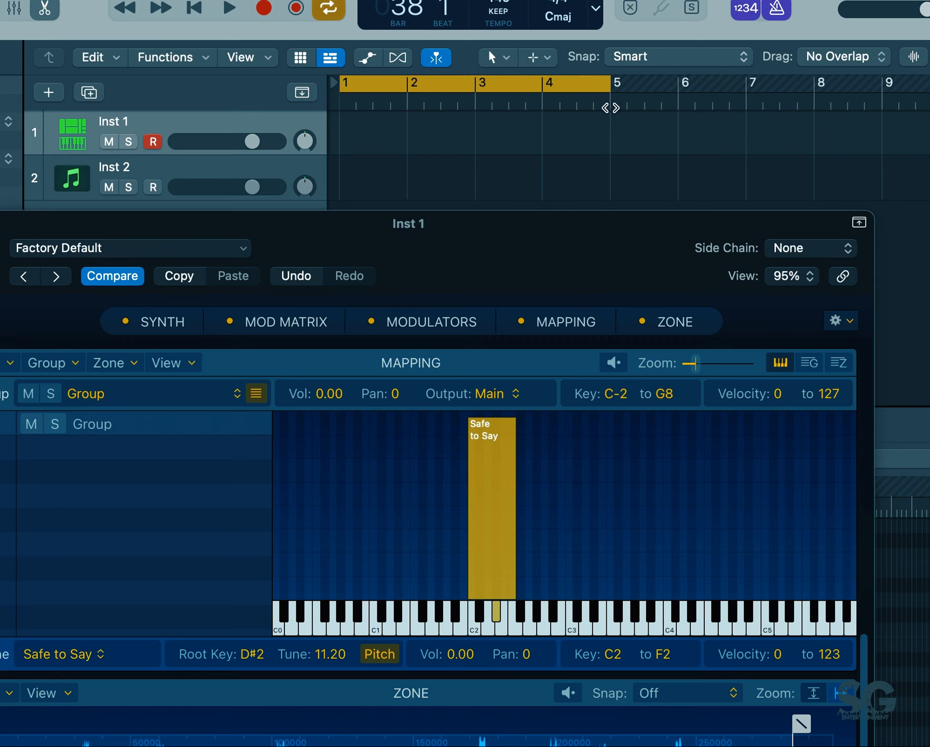
left_click(263, 20)
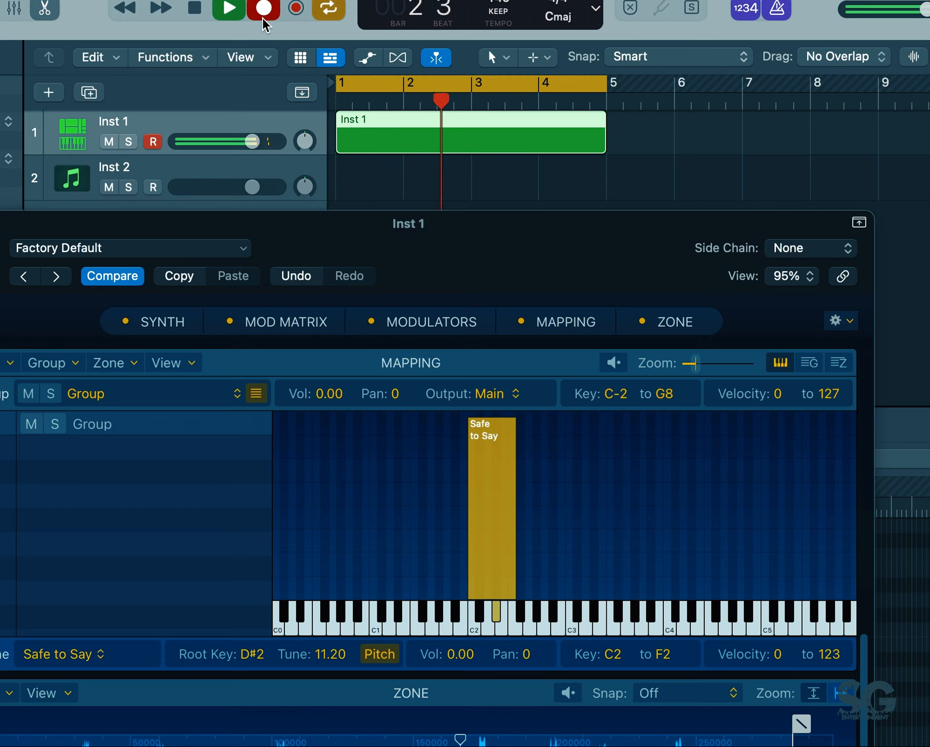
left_click(235, 11)
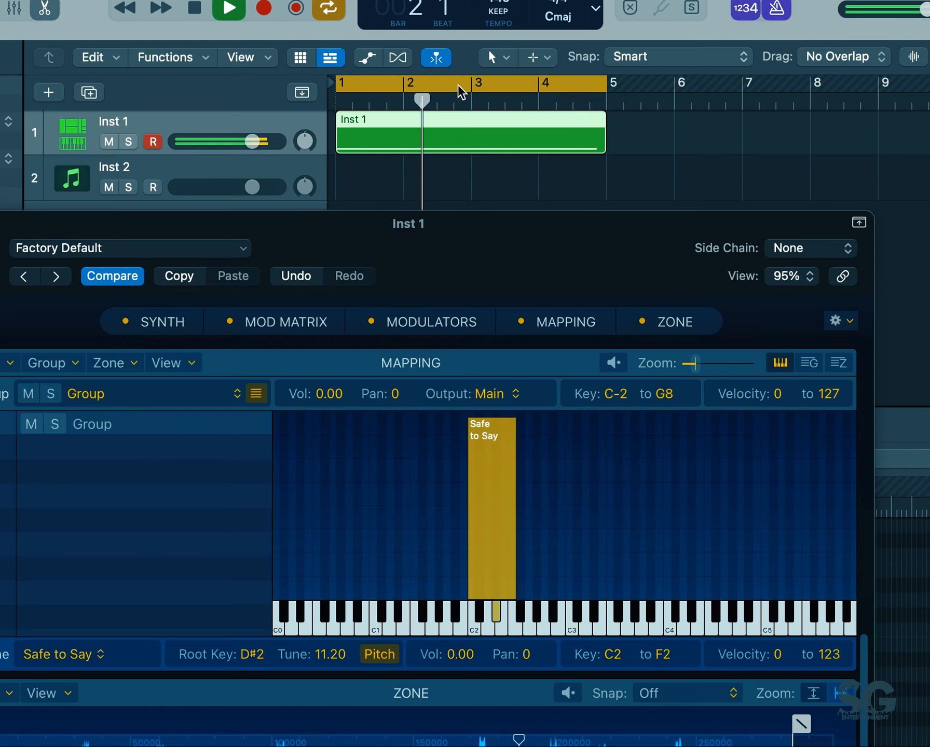
Try the Safe to Say zone at a playback speed of ½ while the project plays, and restore the speed to 1.
left_click_drag(191, 231, 243, 24)
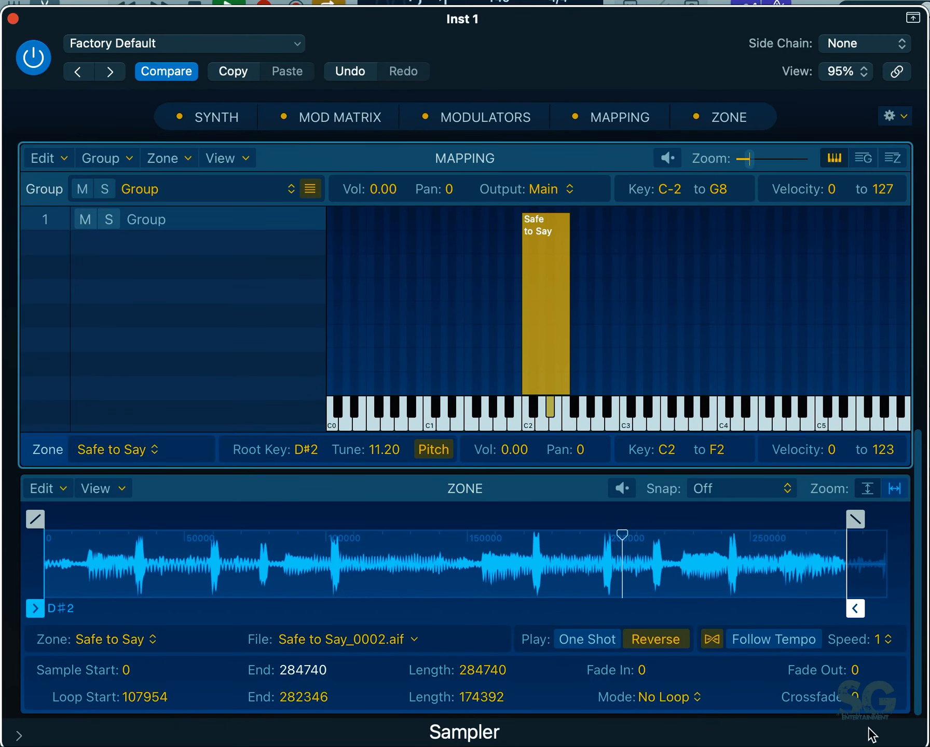
left_click(890, 639)
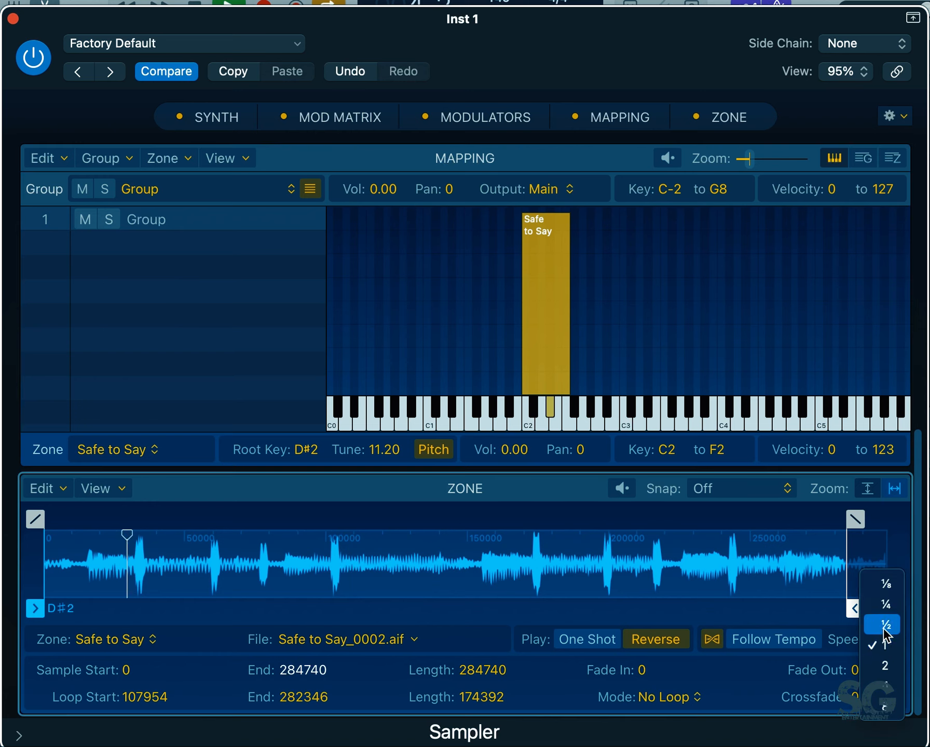
left_click(884, 628)
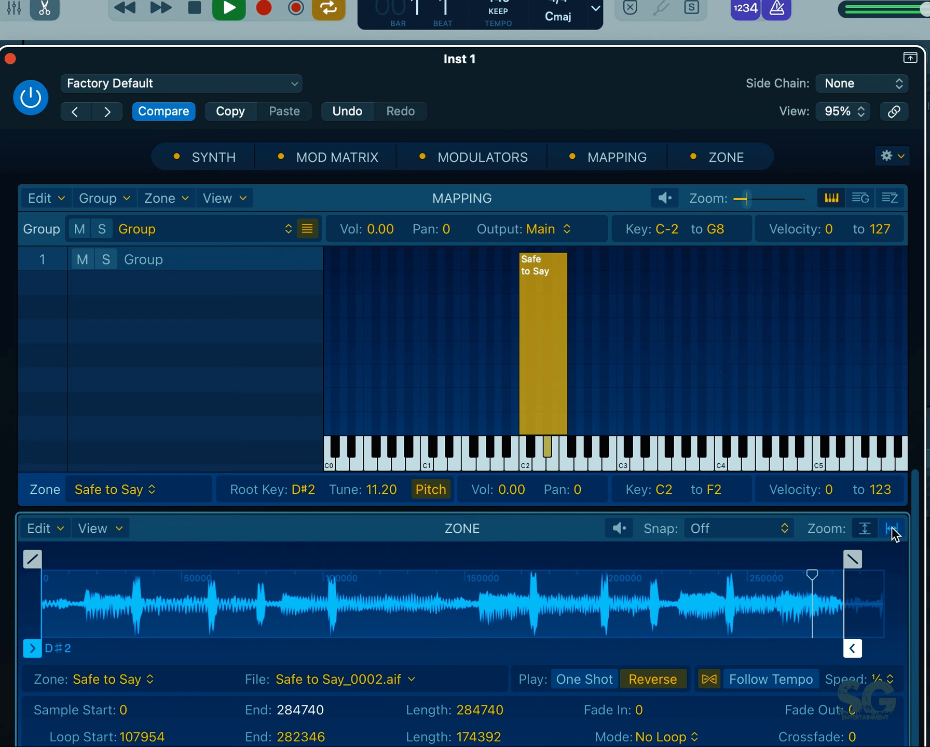
left_click(877, 683)
left_click(878, 689)
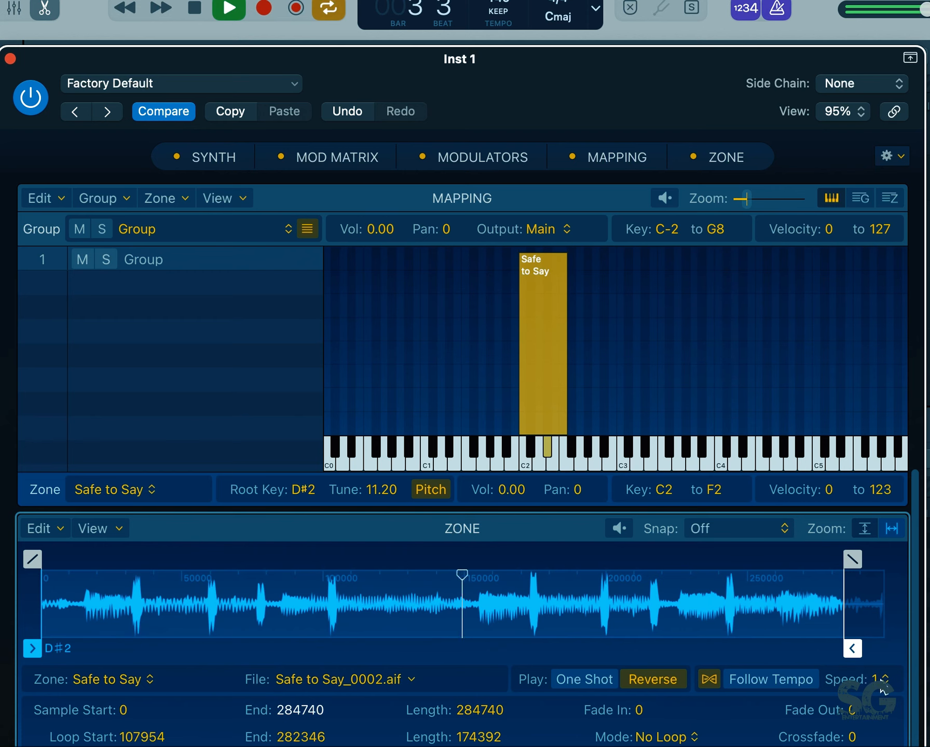
Try the zone at a playback speed of 2 with a short project playback, and set the speed back to 1.
key("space")
left_click(882, 686)
left_click(883, 717)
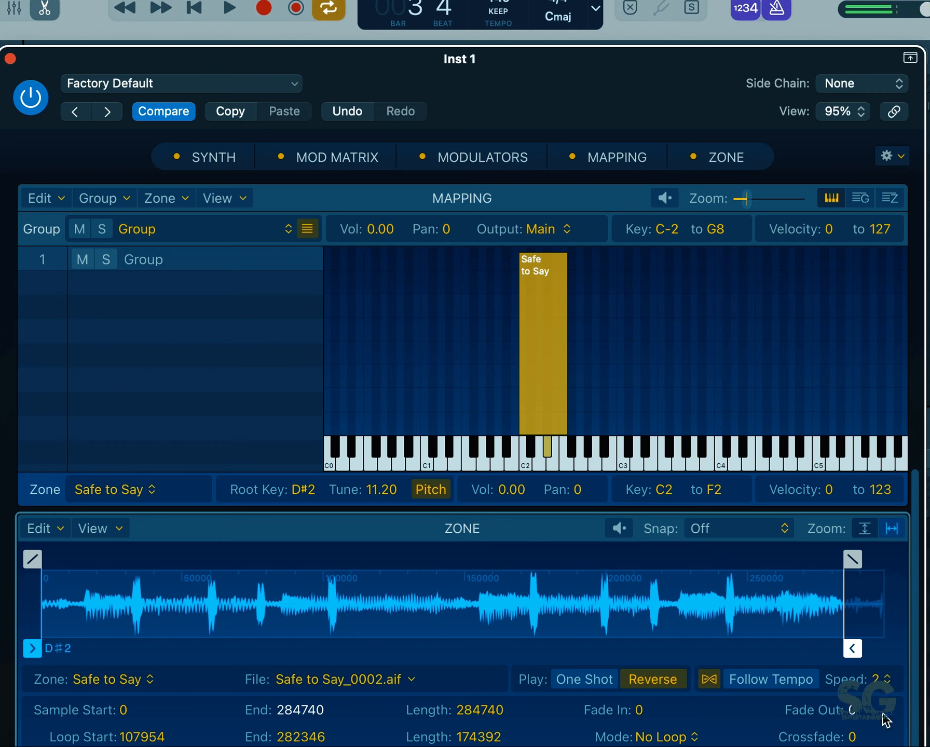
key("space")
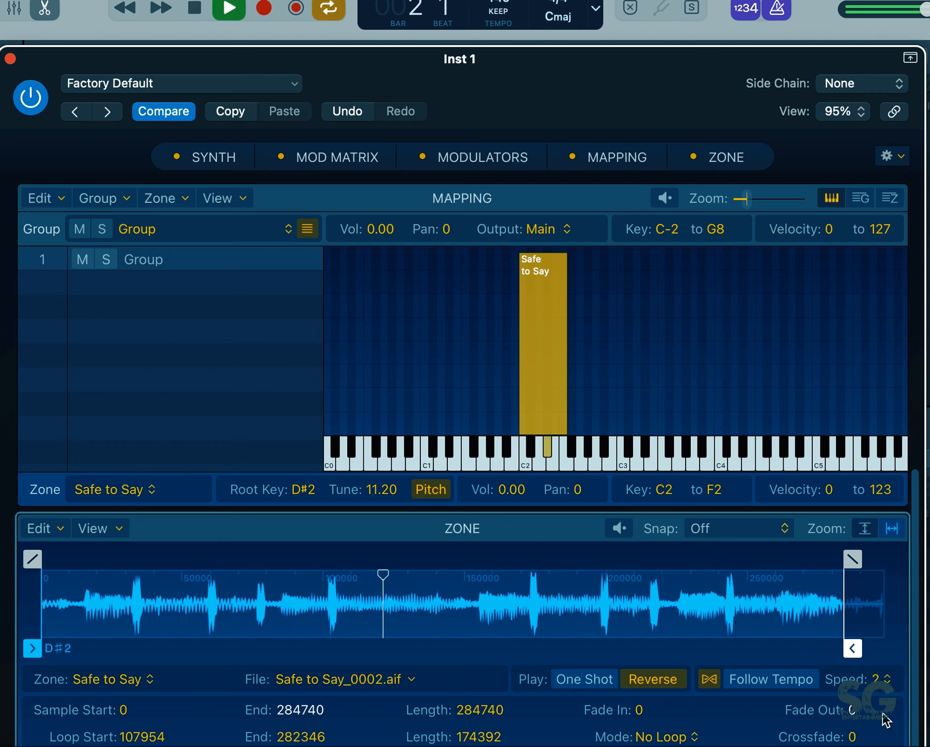
key("space")
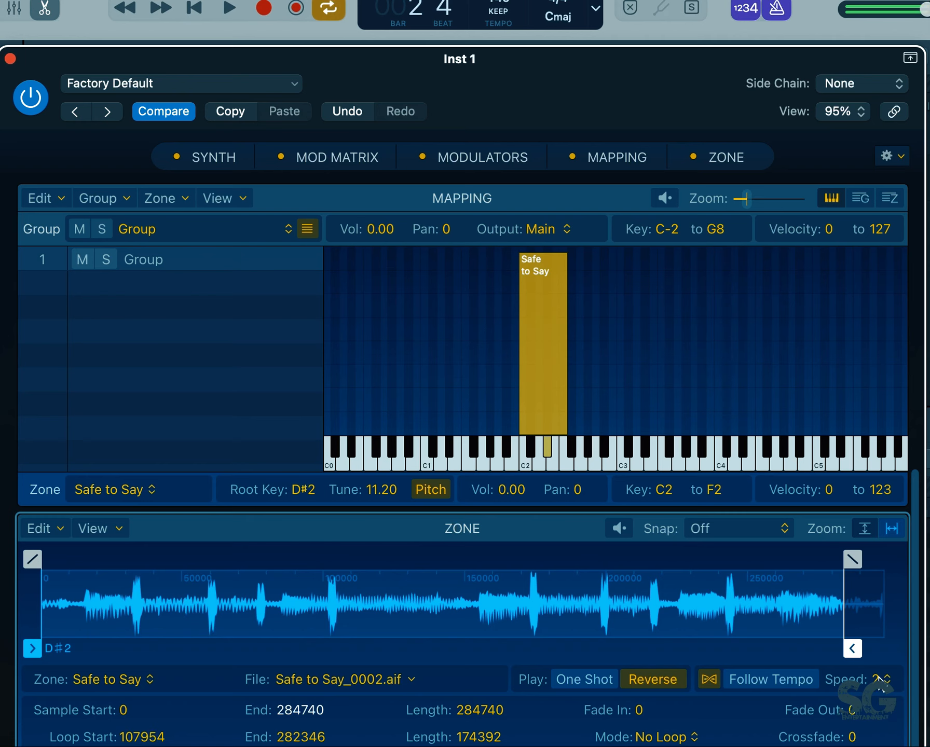
left_click(881, 686)
left_click(882, 663)
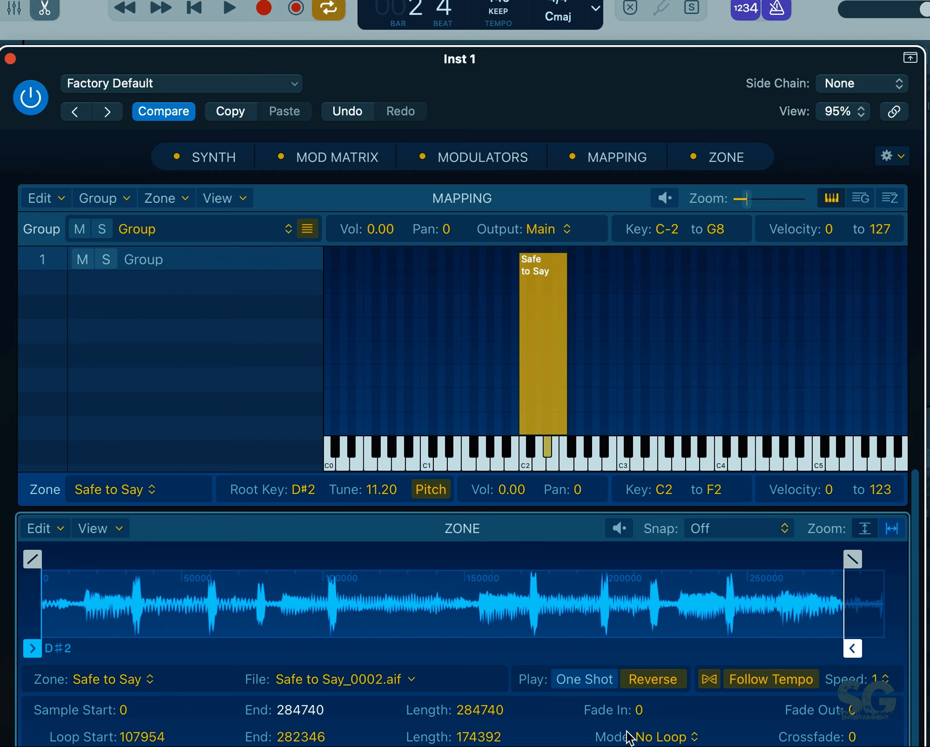
Try the Follow Tempo and One Shot options on the Safe to Say zone, switching both back off.
left_click(768, 680)
left_click(581, 678)
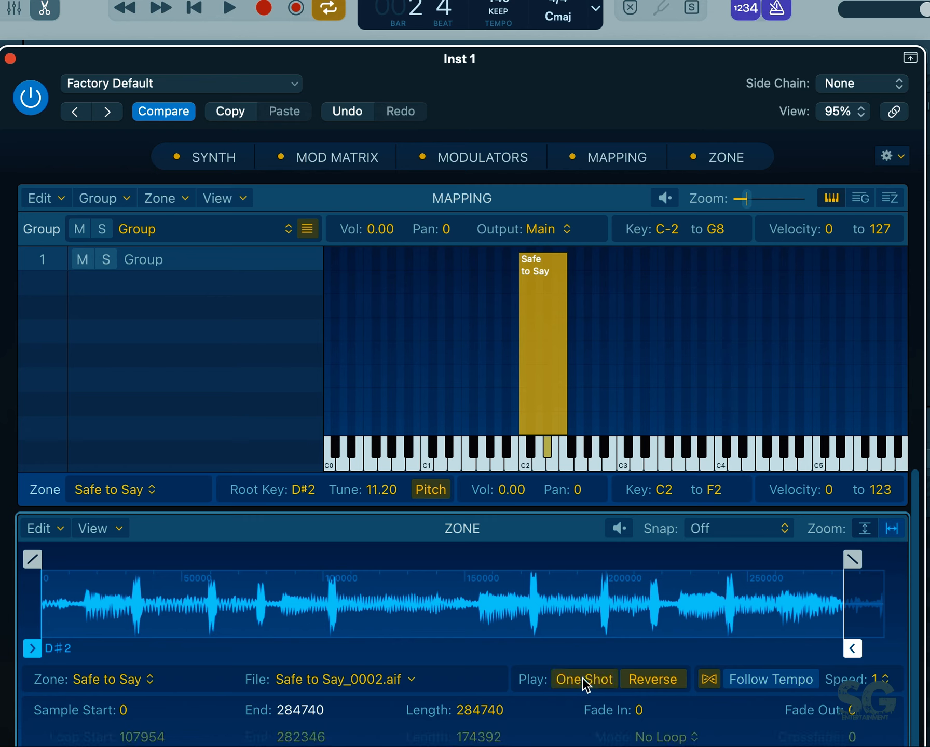
left_click(582, 677)
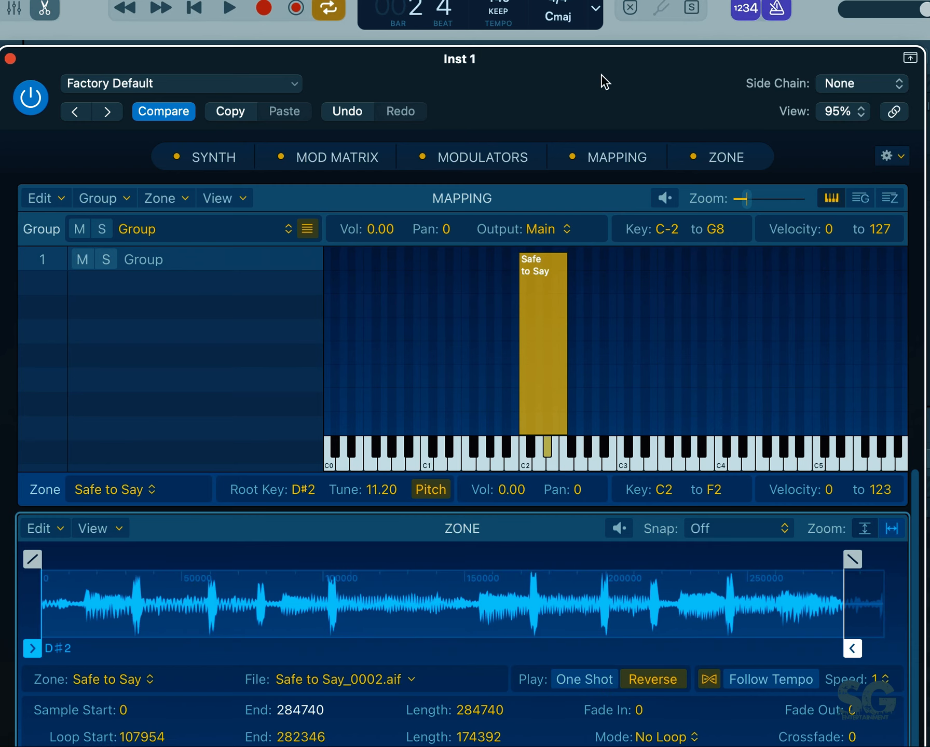
Examine the zone's fade-in handle, loop modes, sample editing commands and snap options without changing any of them.
left_click_drag(591, 75, 596, 31)
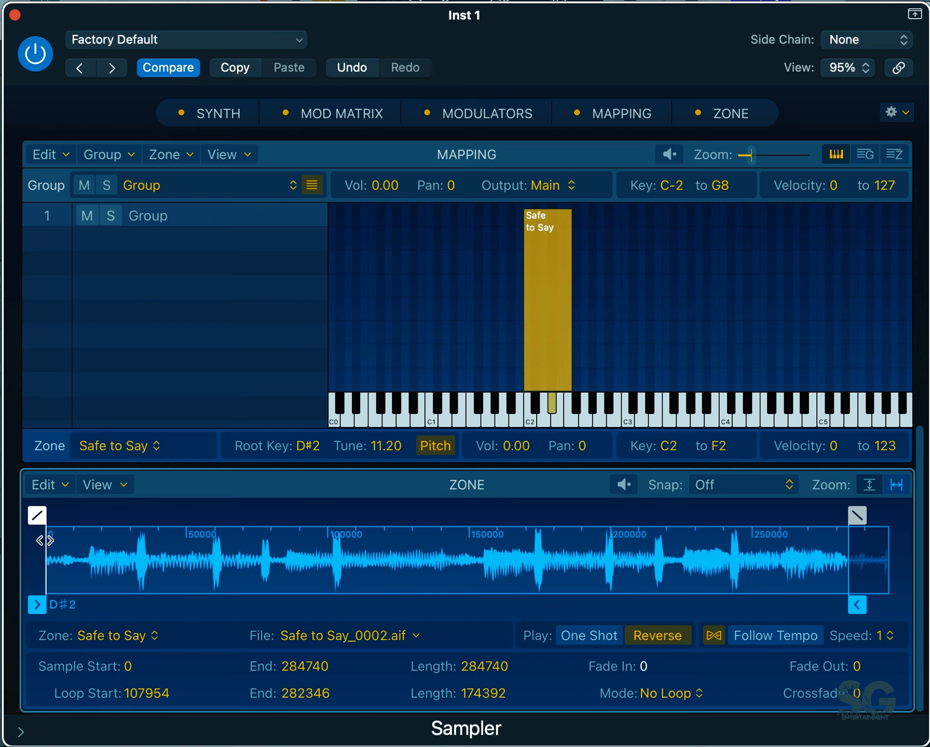
mouse_move(38, 514)
left_mouse_down()
mouse_move(208, 497)
mouse_move(75, 480)
mouse_move(37, 488)
mouse_move(349, 461)
mouse_move(224, 460)
mouse_move(28, 484)
left_mouse_up()
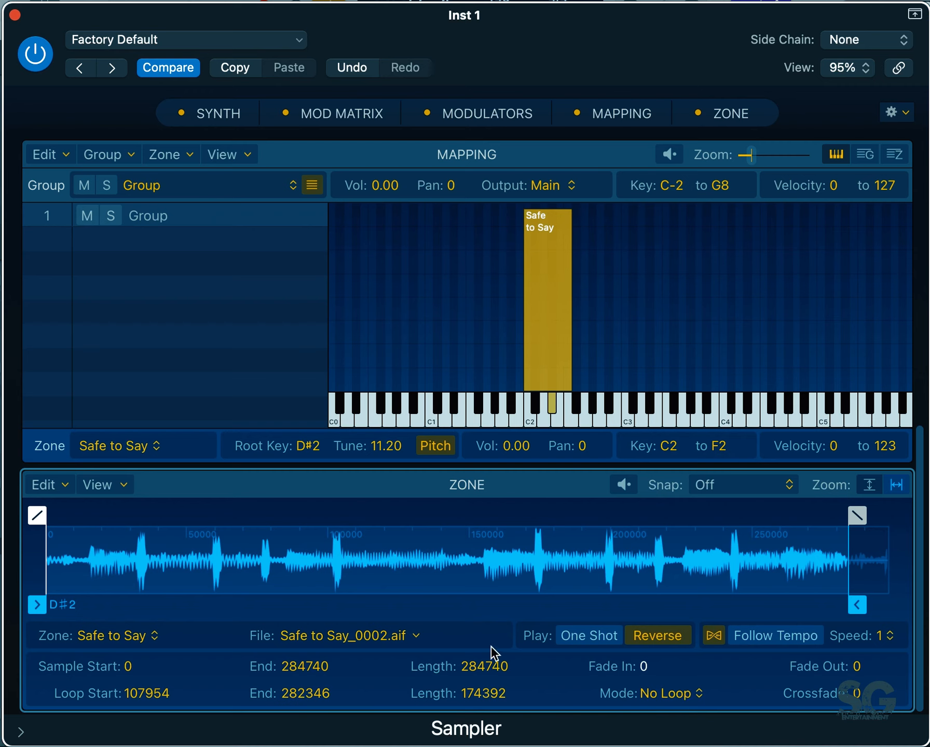
left_click(659, 698)
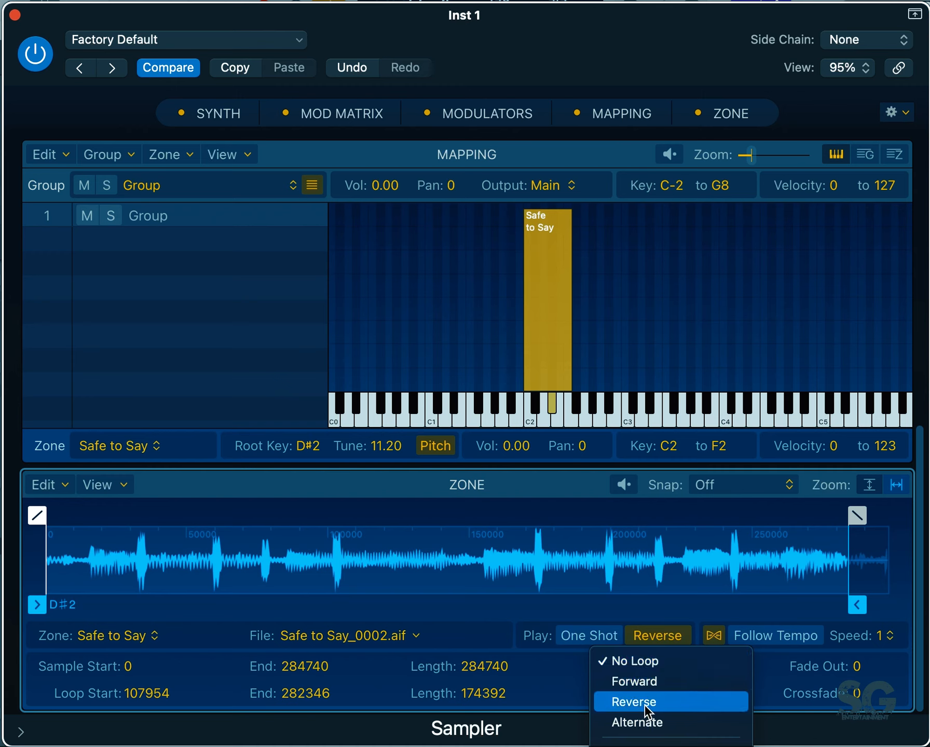
left_click(777, 678)
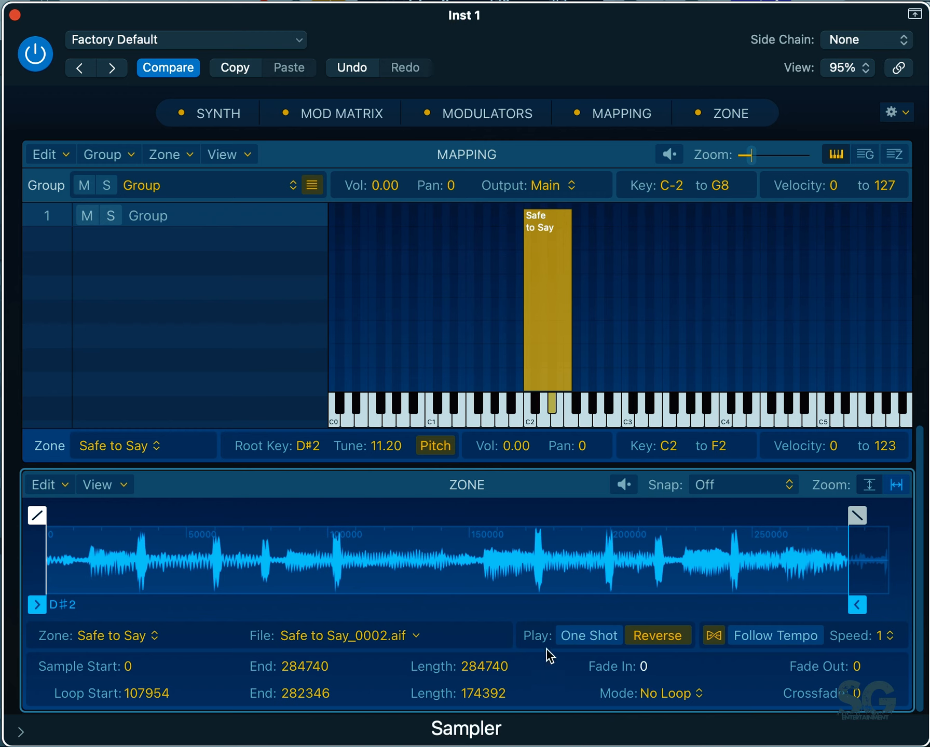
left_click(52, 484)
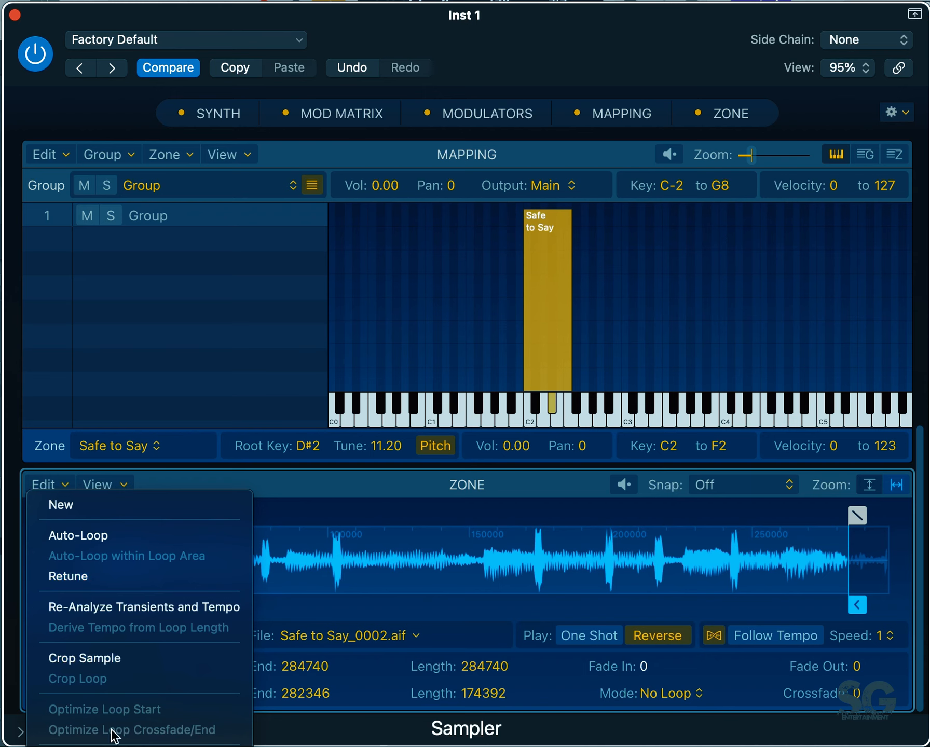
left_click(347, 468)
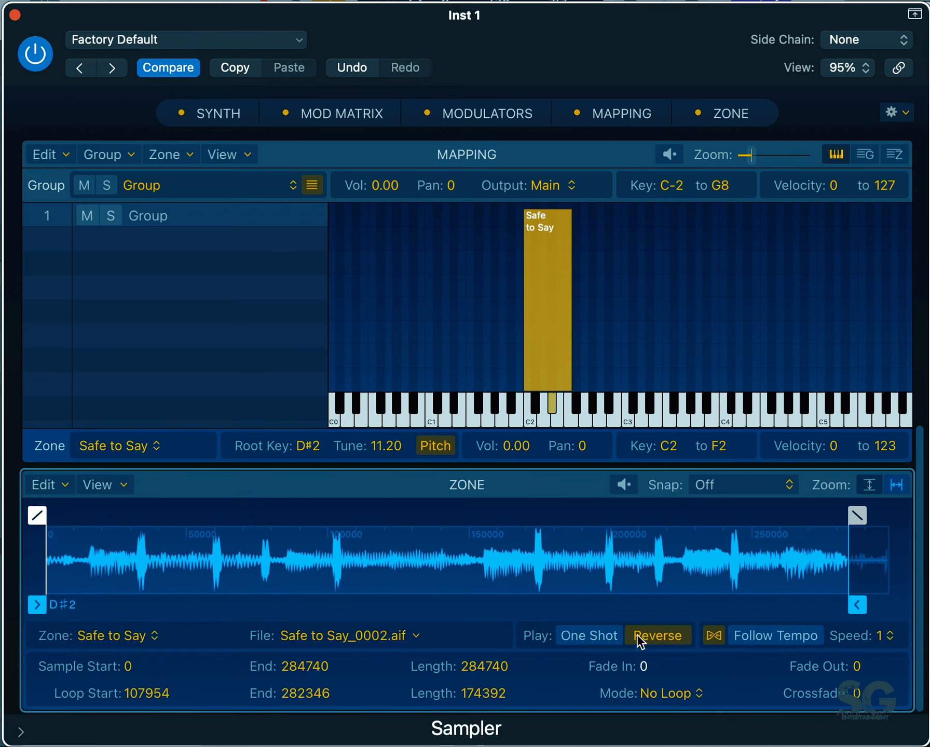
right_click(721, 575)
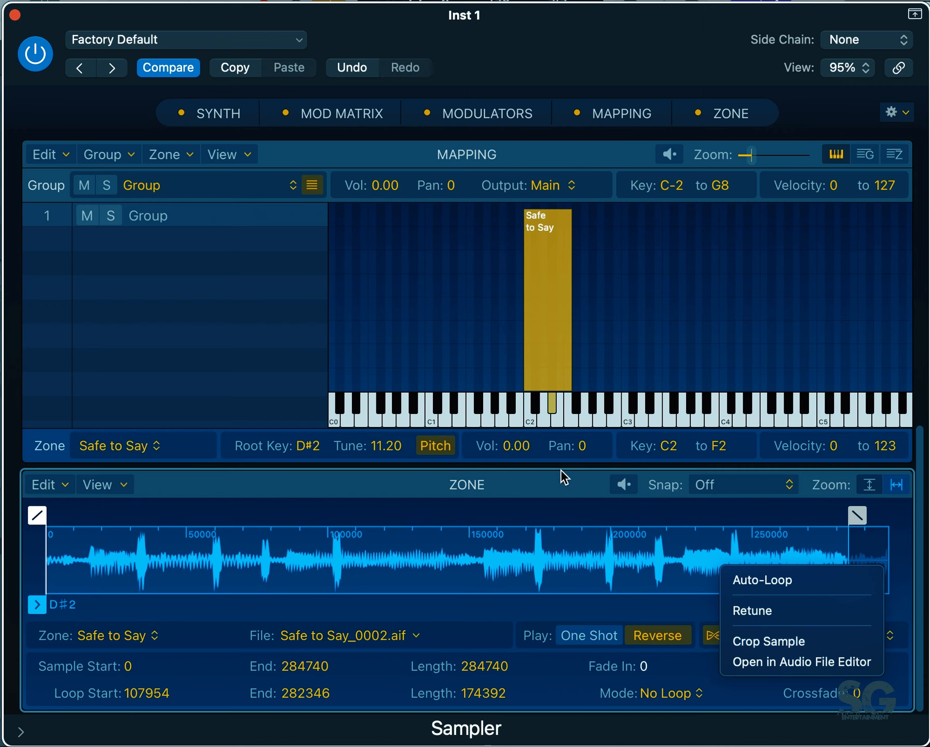
left_click(211, 475)
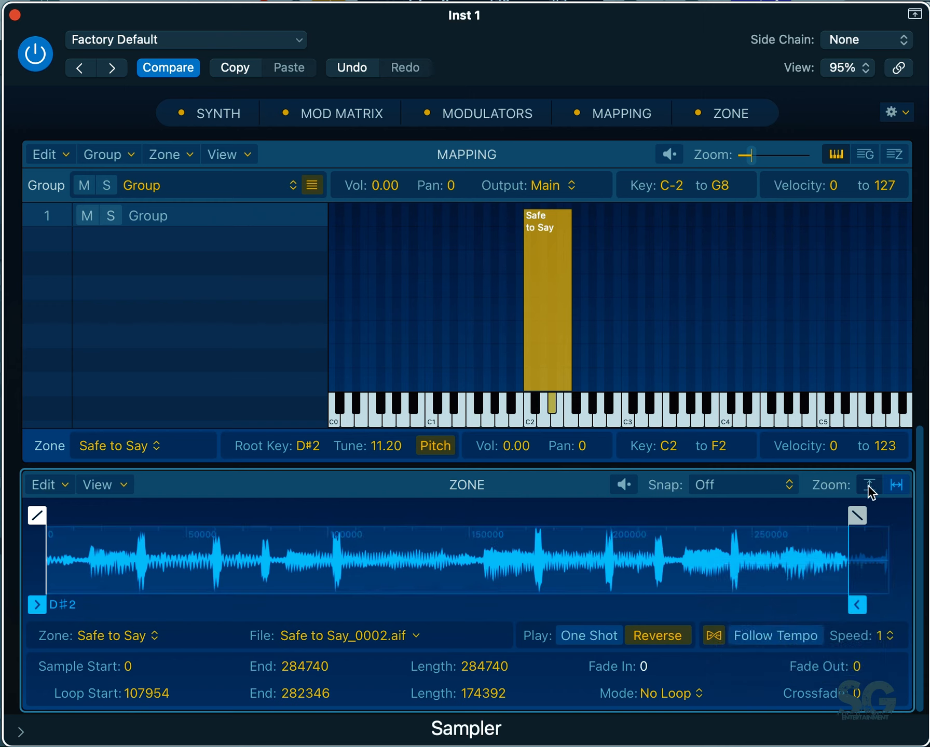
left_click(778, 491)
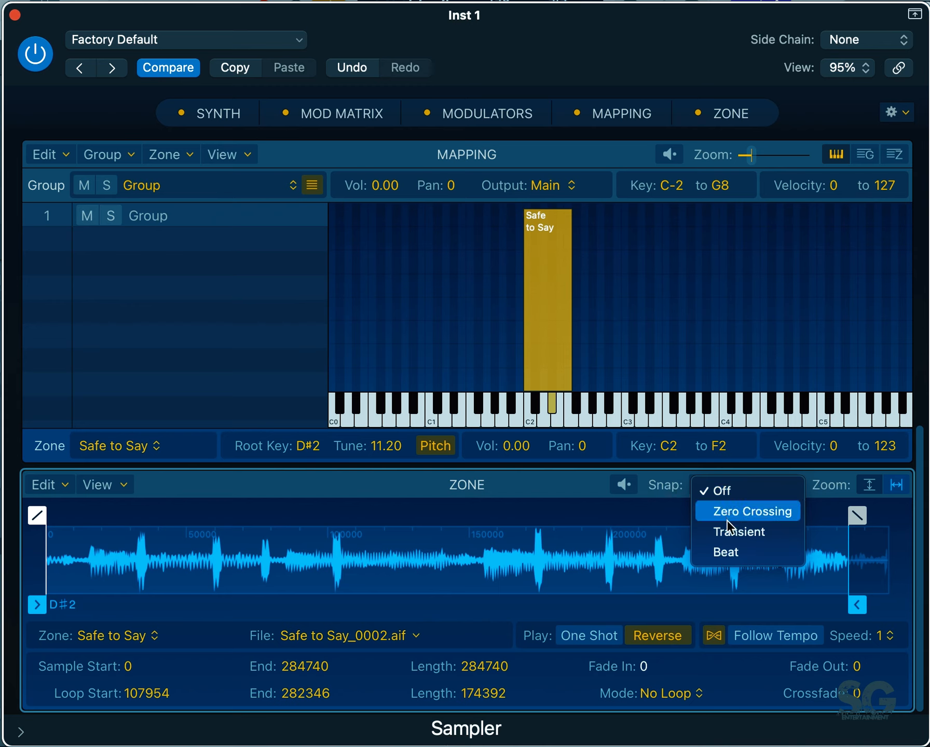
left_click(538, 483)
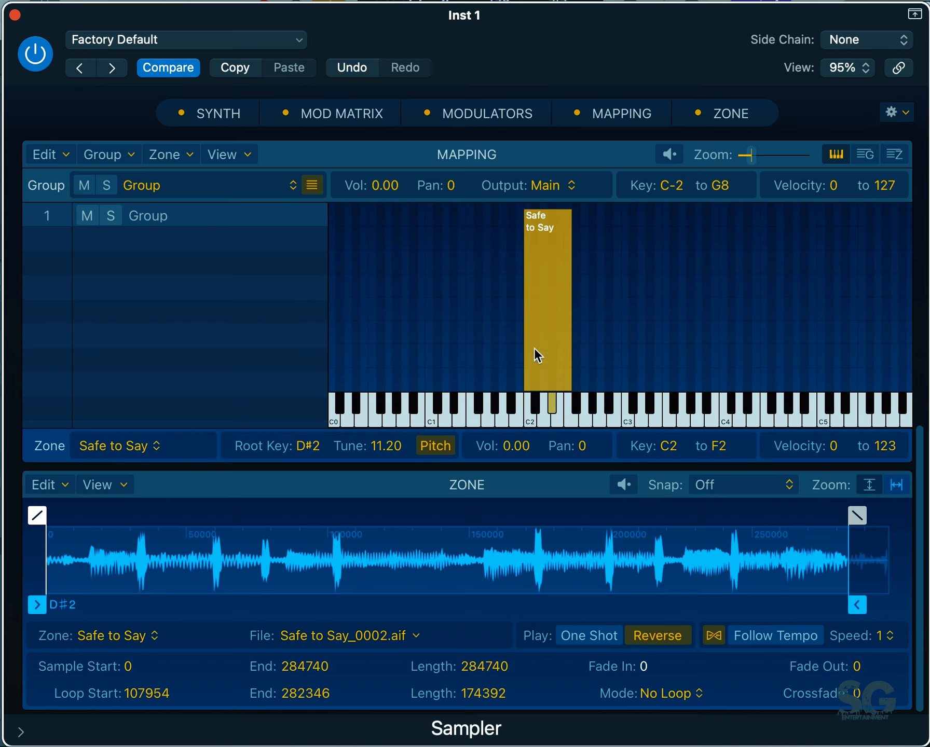
Remap the Safe to Say zone to root key D2 and velocity up to 127, trying keys up to B2 before narrowing it to C2 only.
left_click_drag(525, 349, 544, 363)
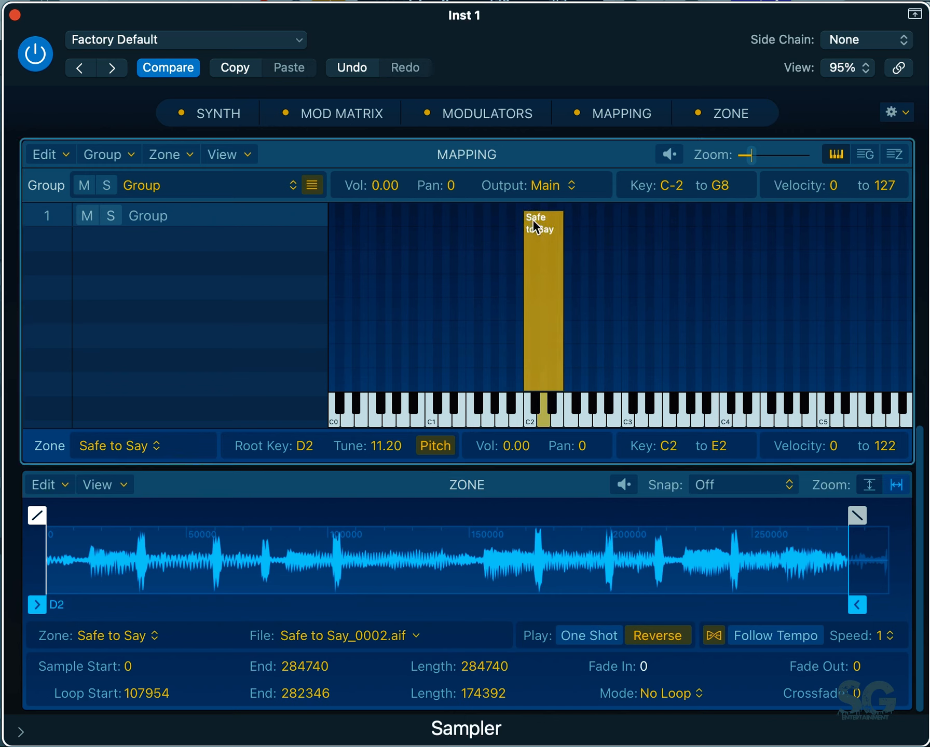
left_click_drag(539, 210, 538, 194)
left_click_drag(561, 343, 623, 337)
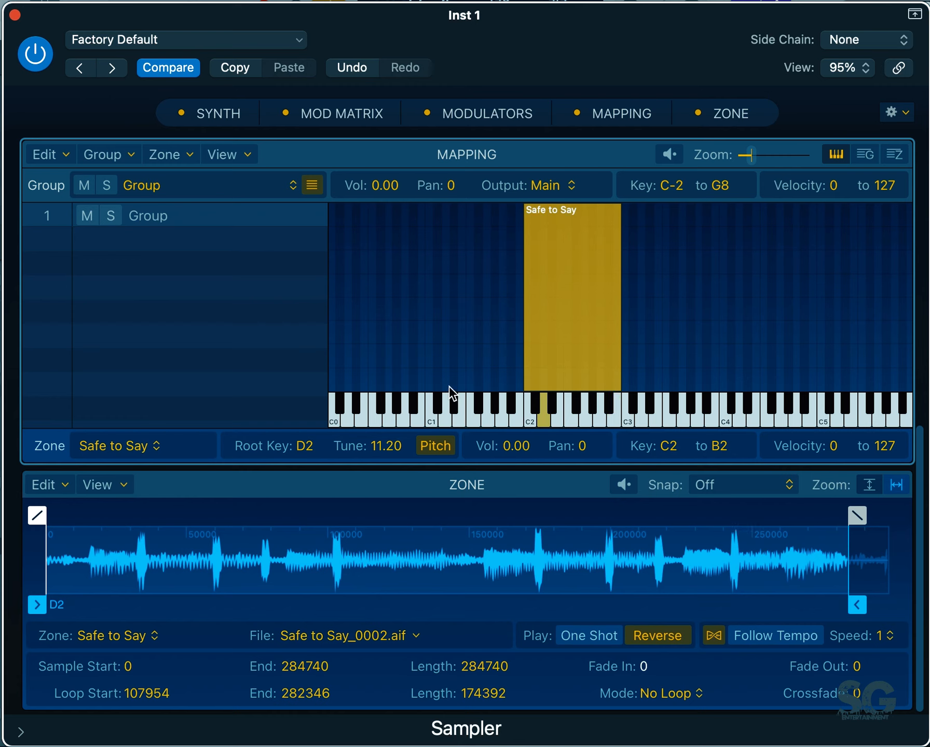
left_click_drag(622, 351, 532, 358)
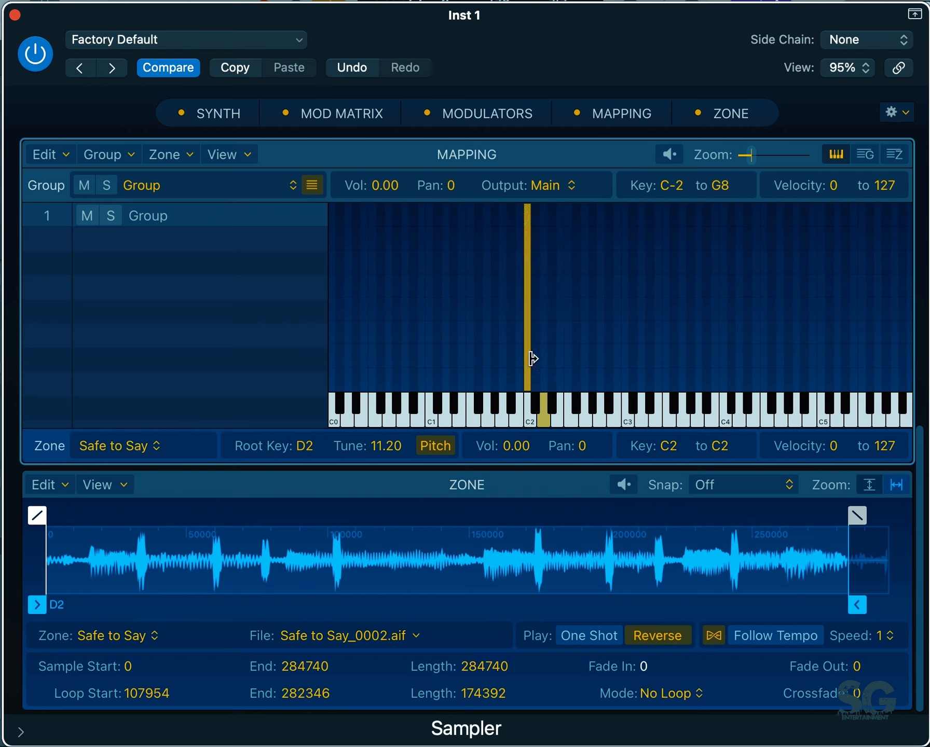